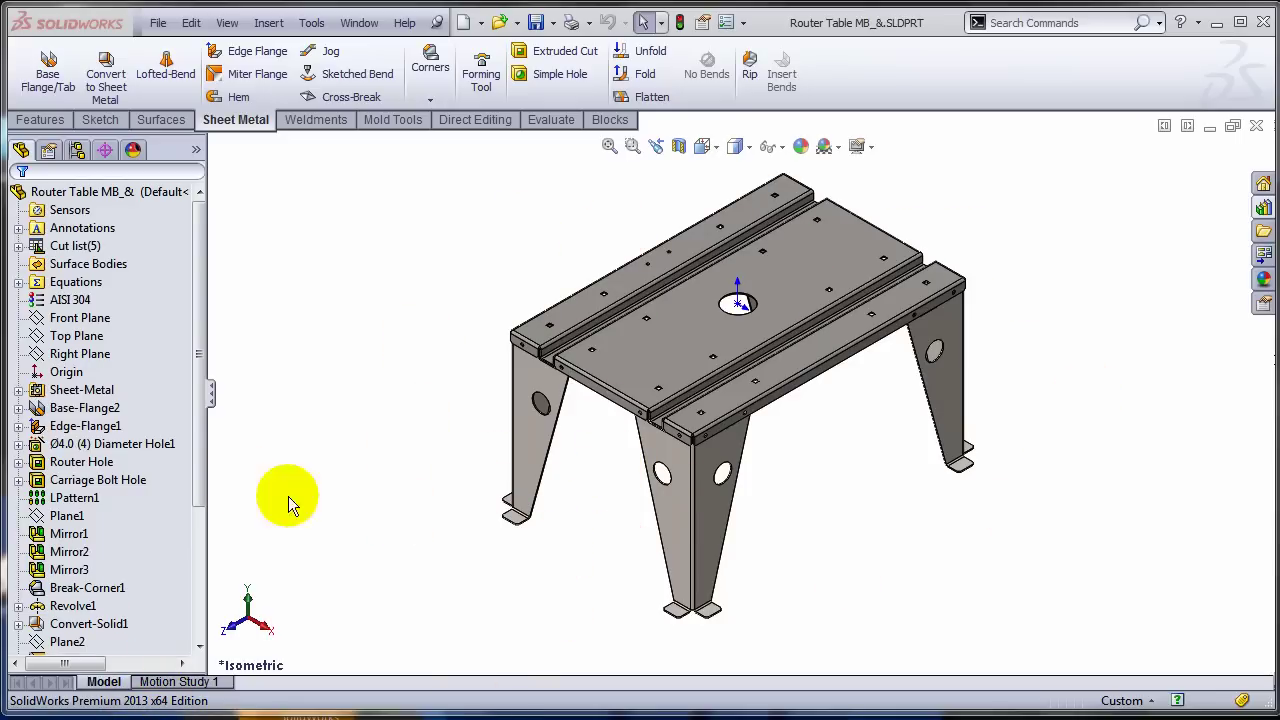
Check which bodies the Sheet-Metal and Flat-Pattern folder entries belong to in the feature tree
{"action": "left_click", "coordinate": [19, 391]}
{"action": "left_click", "coordinate": [82, 390]}
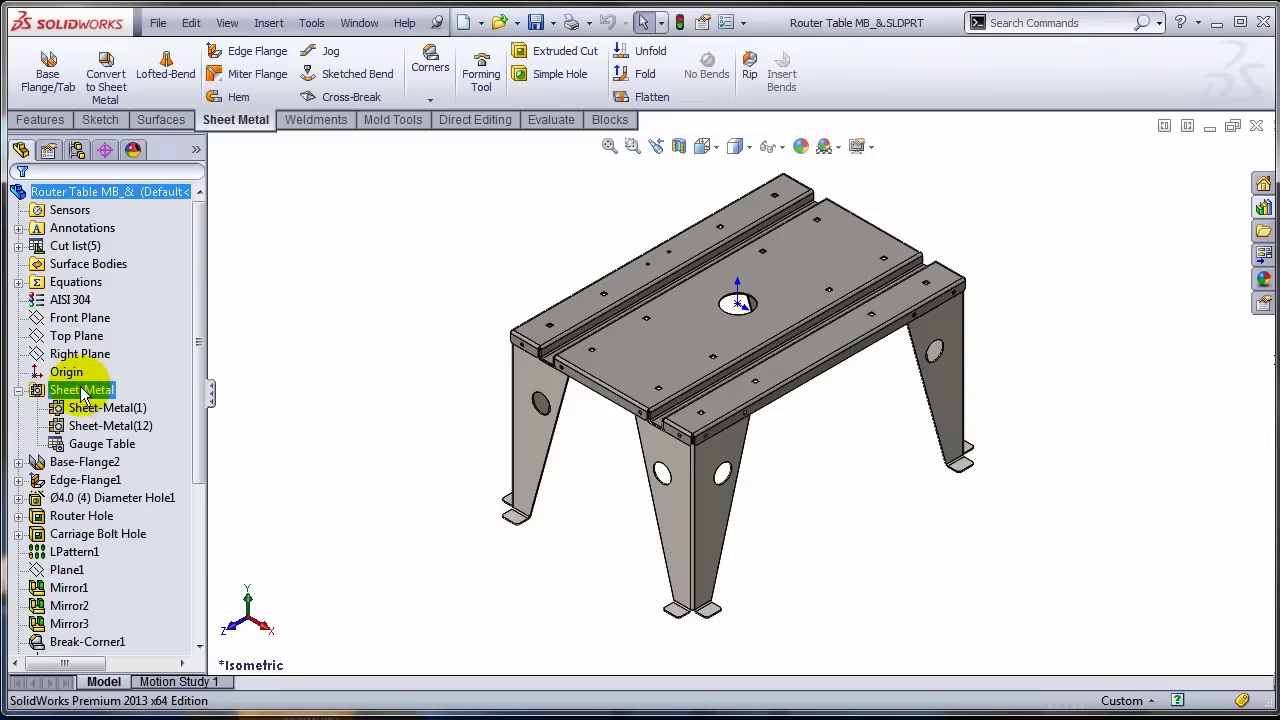
{"action": "left_click", "coordinate": [92, 409]}
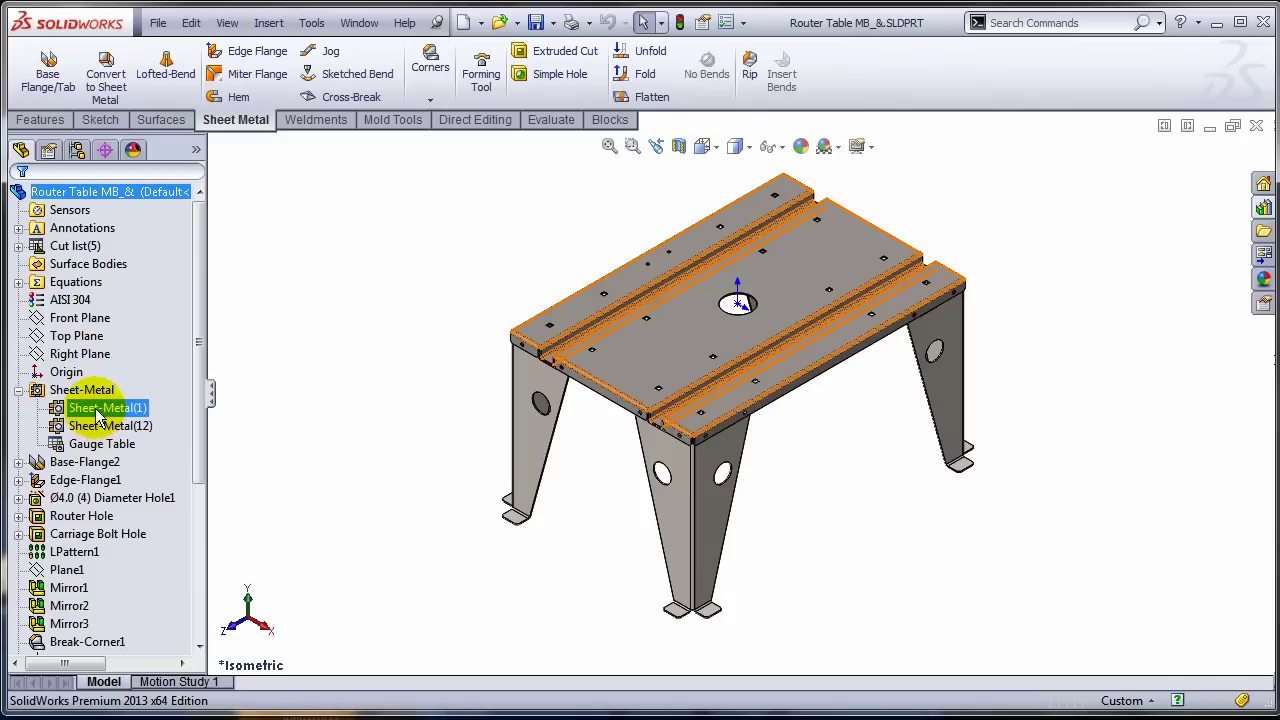
{"action": "left_click", "coordinate": [19, 390]}
{"action": "scroll", "coordinate": [124, 516], "scroll_direction": "down", "scroll_amount": 4}
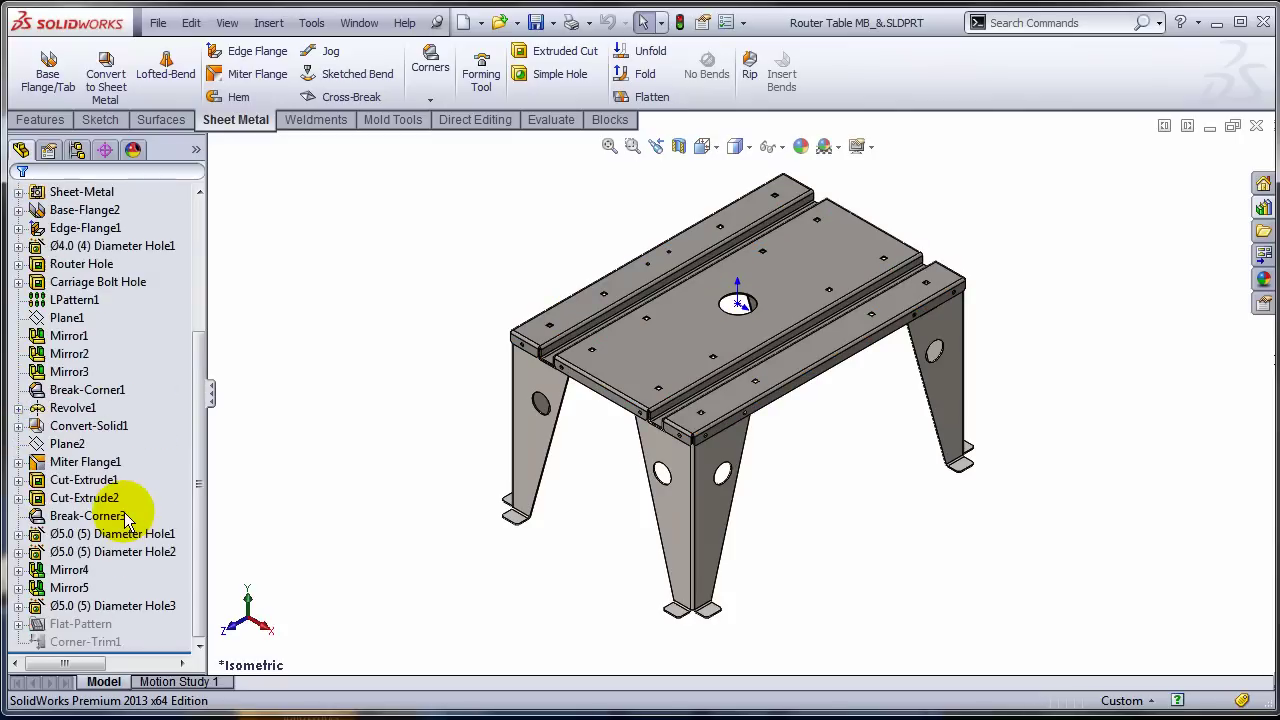
{"action": "left_click", "coordinate": [19, 623]}
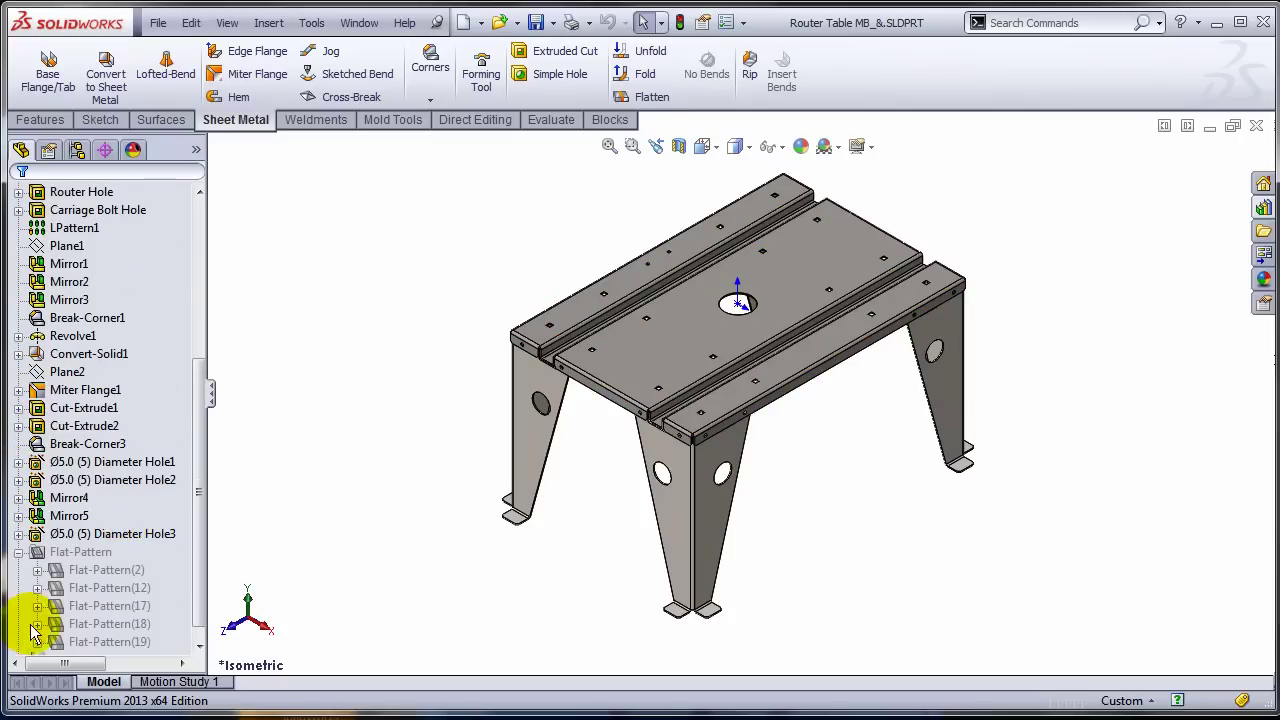
{"action": "left_click", "coordinate": [68, 569]}
{"action": "left_click", "coordinate": [92, 623]}
{"action": "left_click", "coordinate": [90, 640]}
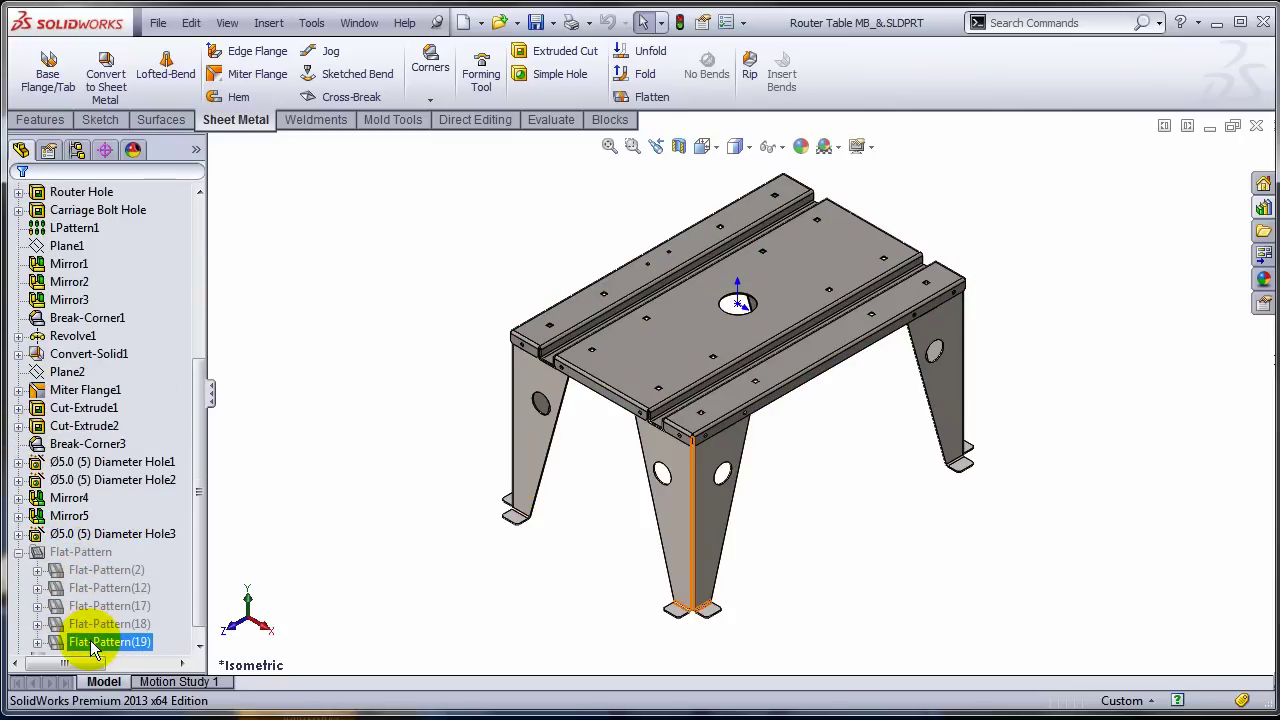
{"action": "left_click", "coordinate": [19, 552]}
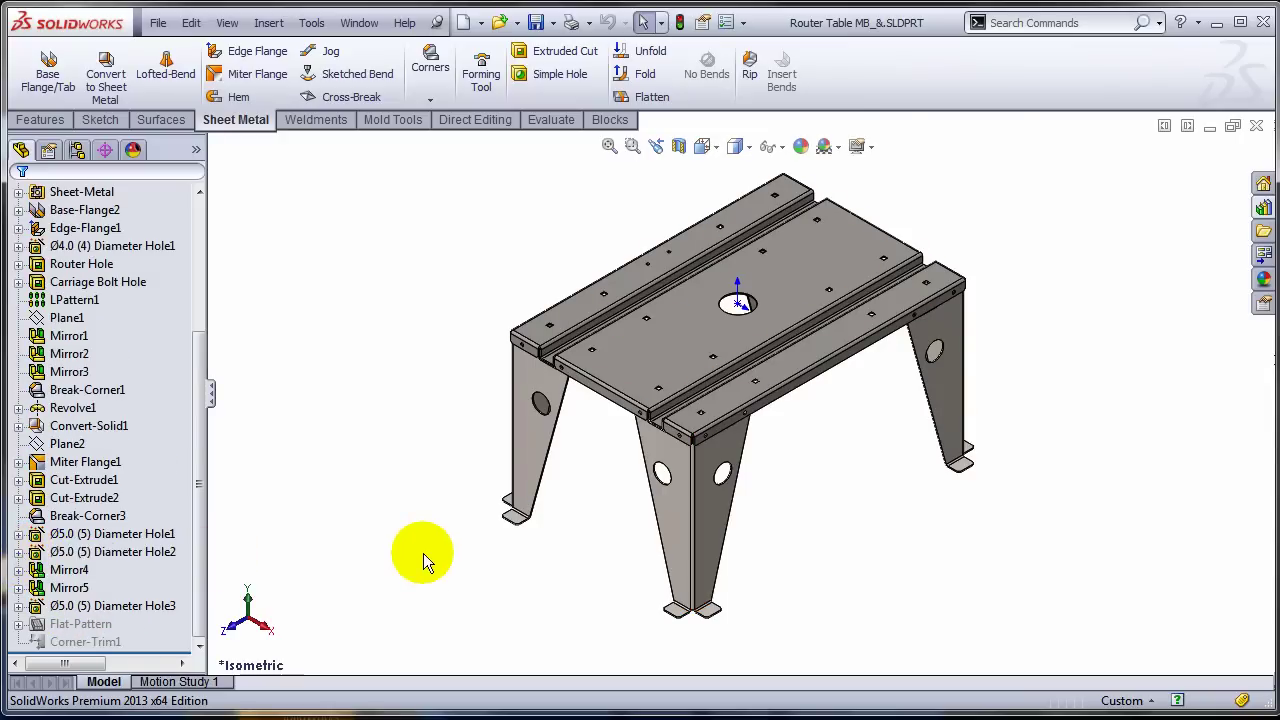
In the older 2012 model, highlight Sheet-Metal6's body, Surface Bodies and the Ø4.0 Hole1 holes
{"action": "key", "text": "alt+Tab"}
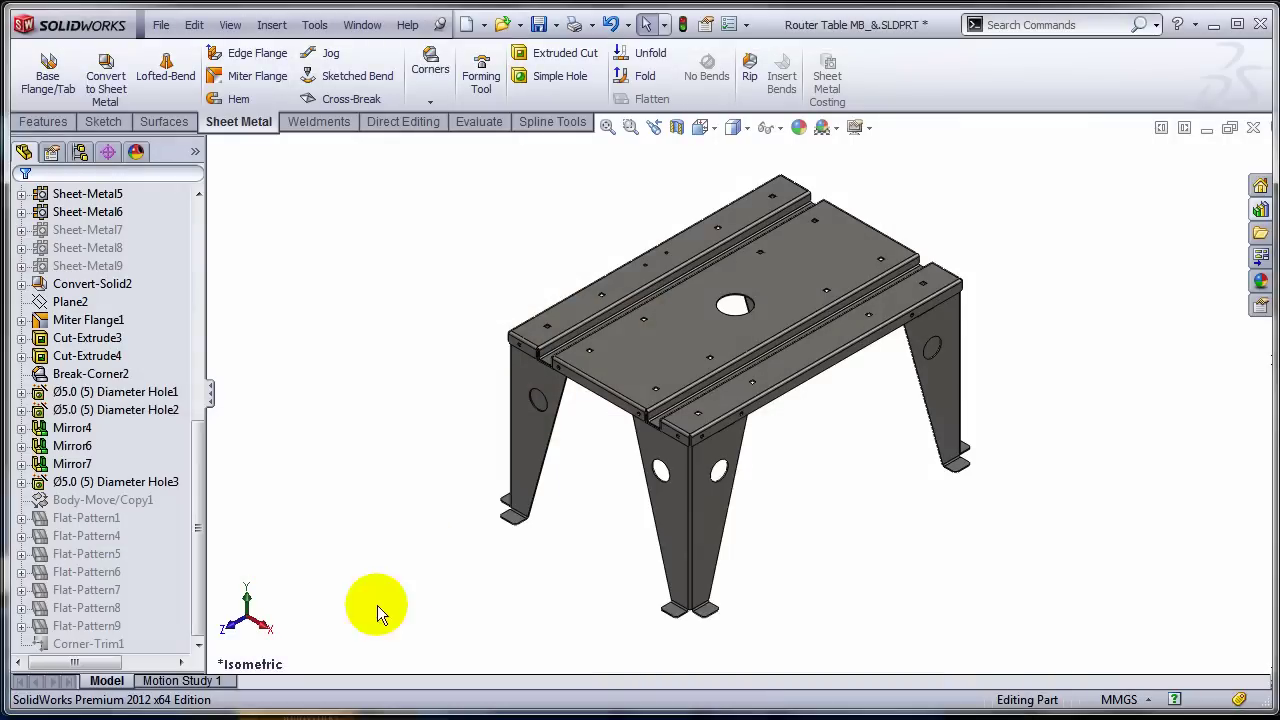
{"action": "left_click_drag", "start_coordinate": [202, 448], "coordinate": [200, 276]}
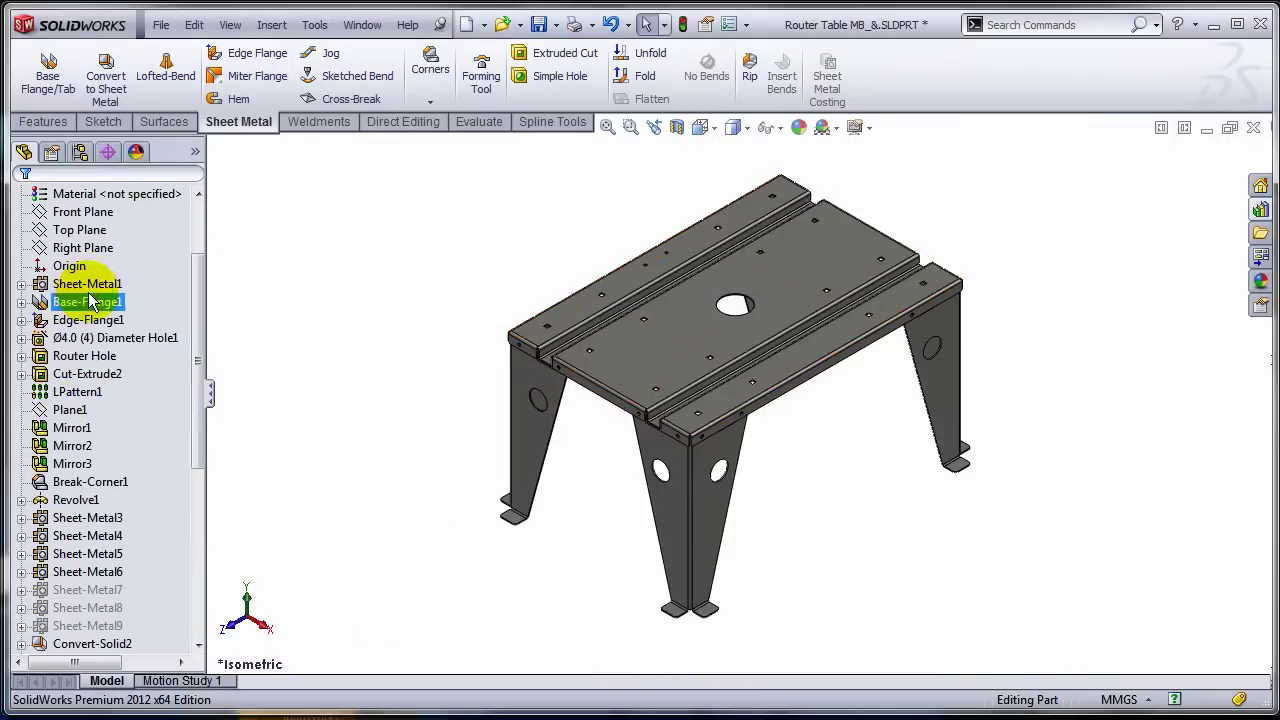
{"action": "left_click", "coordinate": [92, 572]}
{"action": "scroll", "coordinate": [103, 575], "scroll_direction": "down", "scroll_amount": 2}
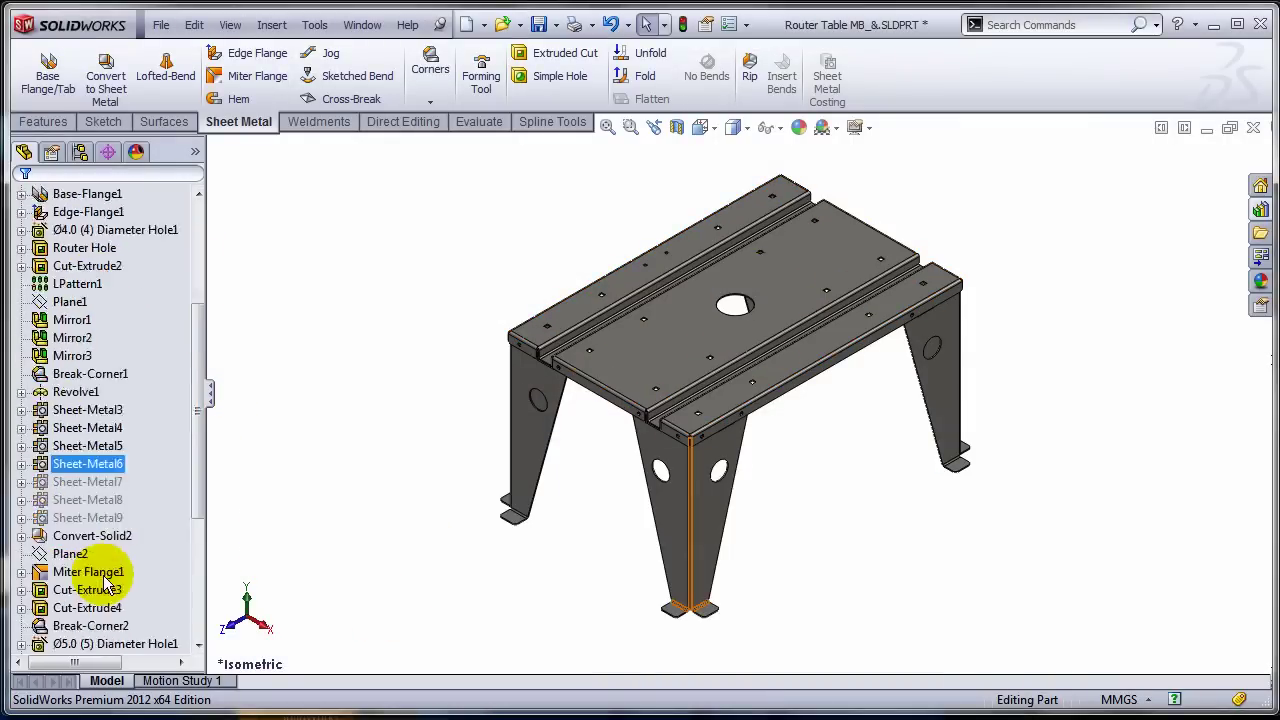
{"action": "scroll", "coordinate": [103, 575], "scroll_direction": "down", "scroll_amount": 5}
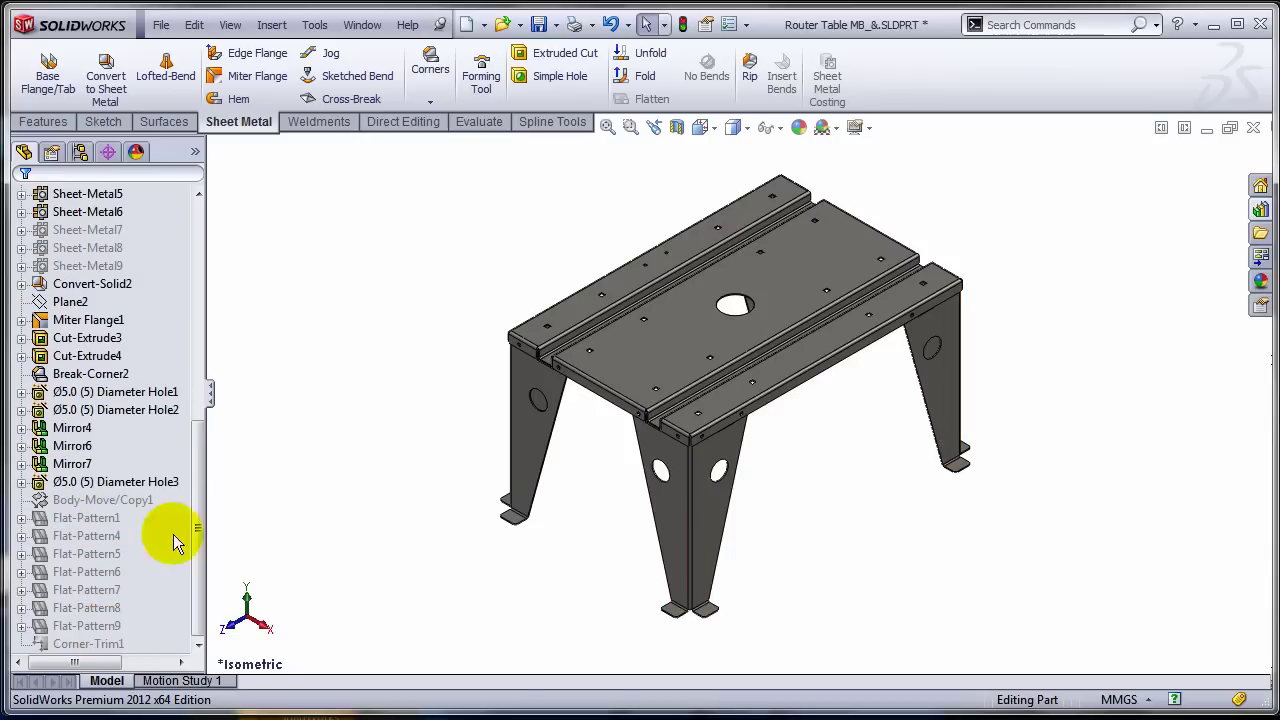
{"action": "left_click", "coordinate": [197, 260]}
{"action": "left_click", "coordinate": [62, 233]}
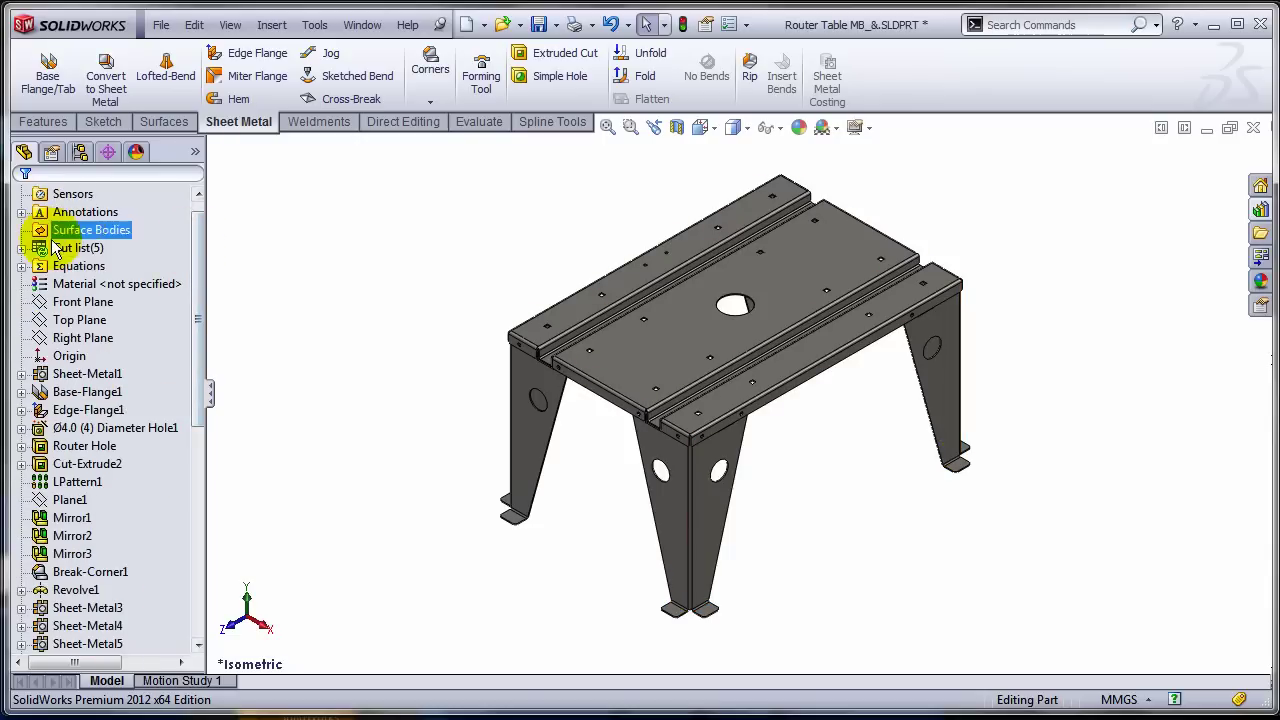
{"action": "left_click", "coordinate": [98, 428]}
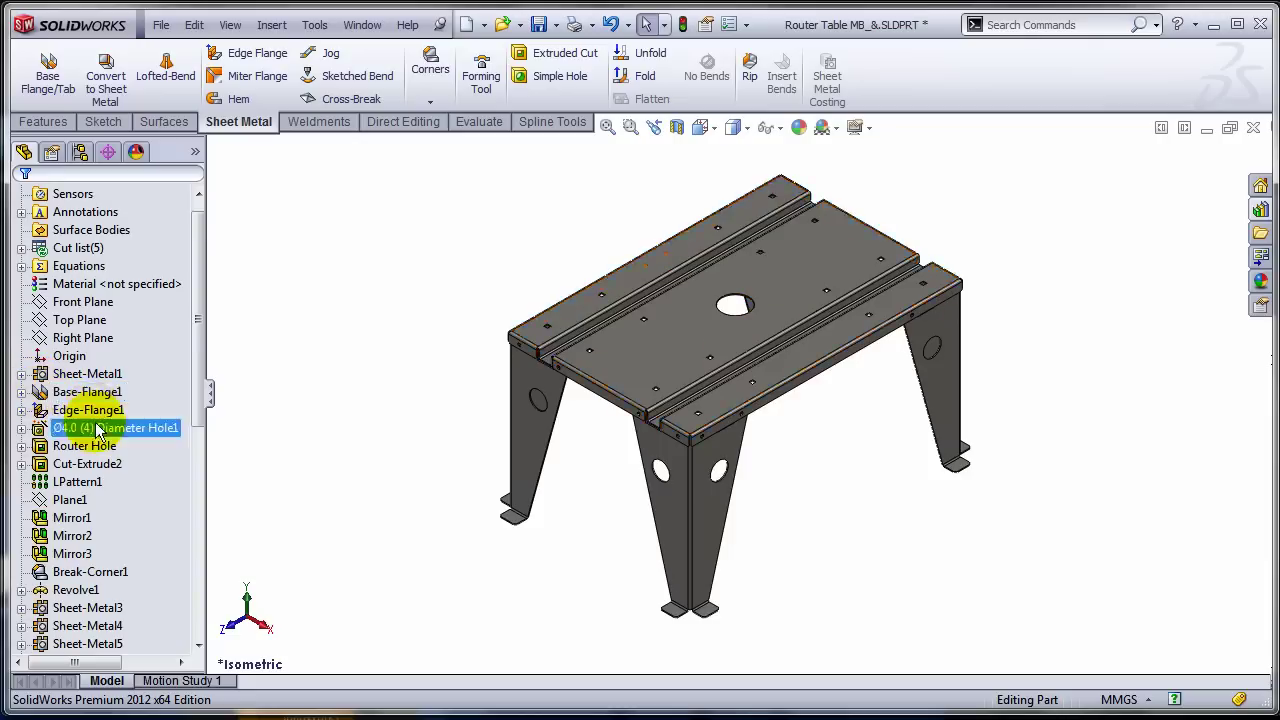
{"action": "key", "text": "Escape"}
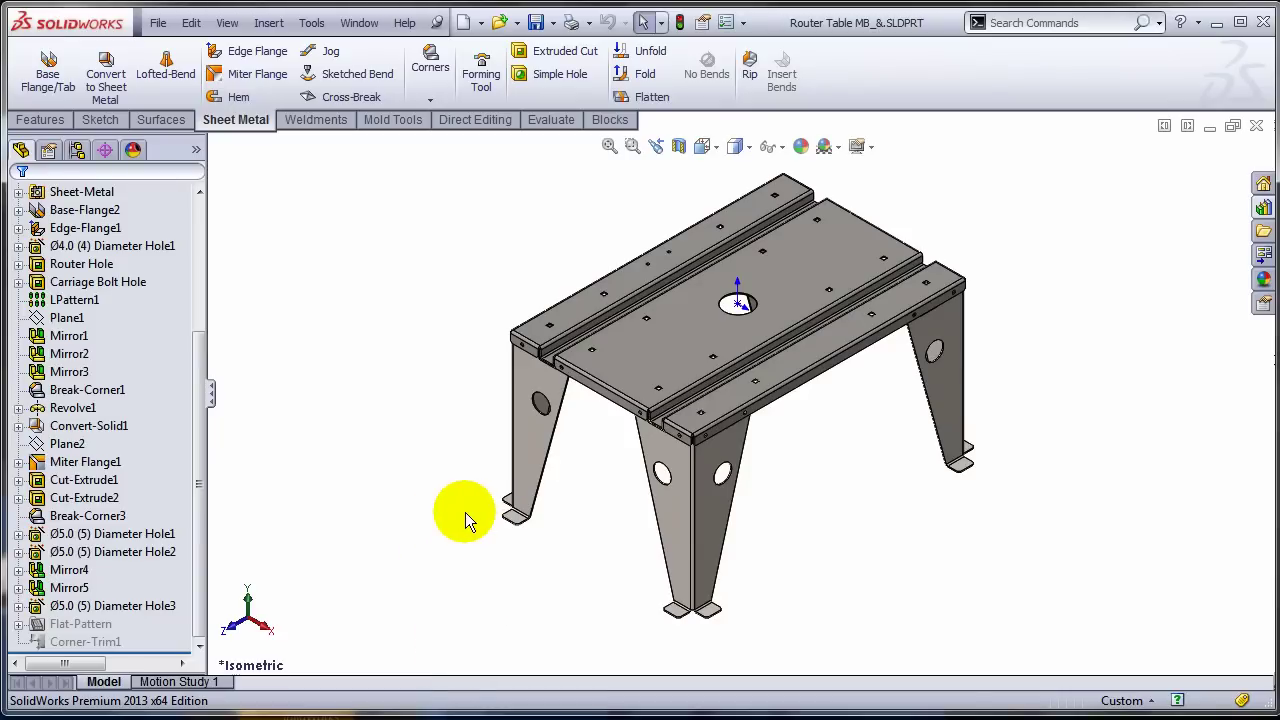
In Part1, edit the U-shaped Sketch1 and orbit the view to see it
{"action": "key", "text": "ctrl+Tab"}
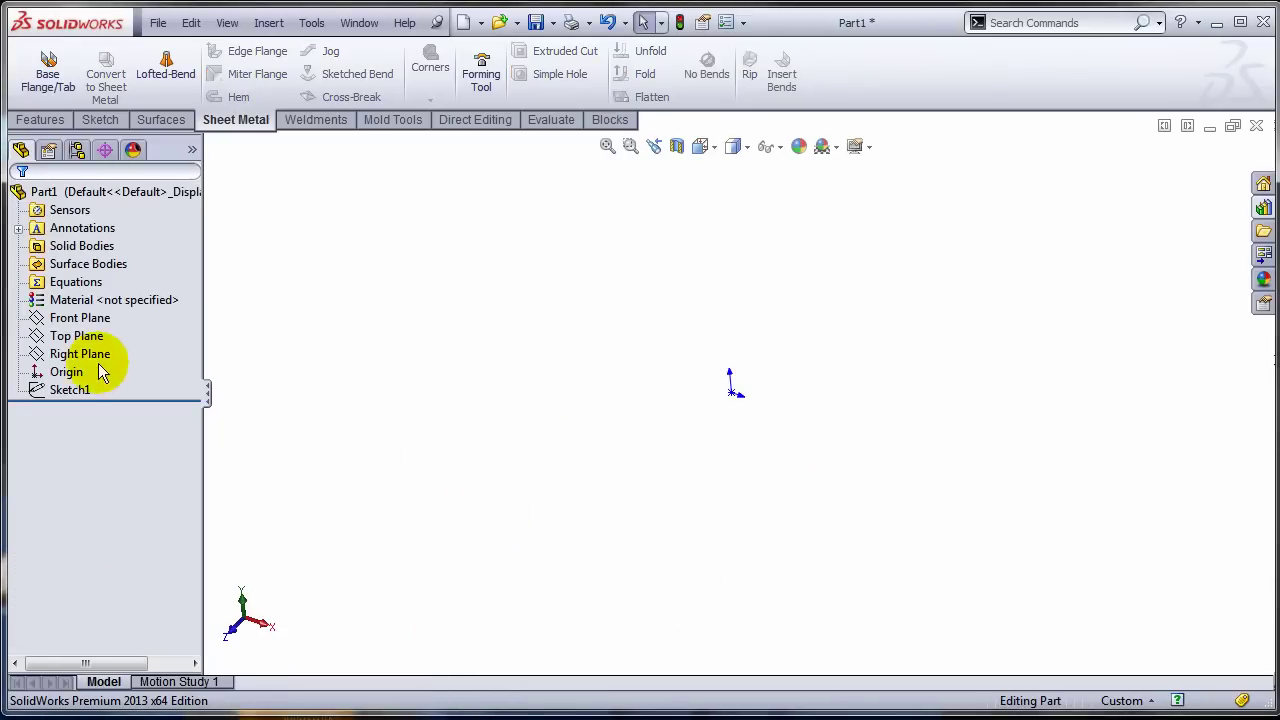
{"action": "left_click", "coordinate": [68, 391]}
{"action": "left_click", "coordinate": [79, 331]}
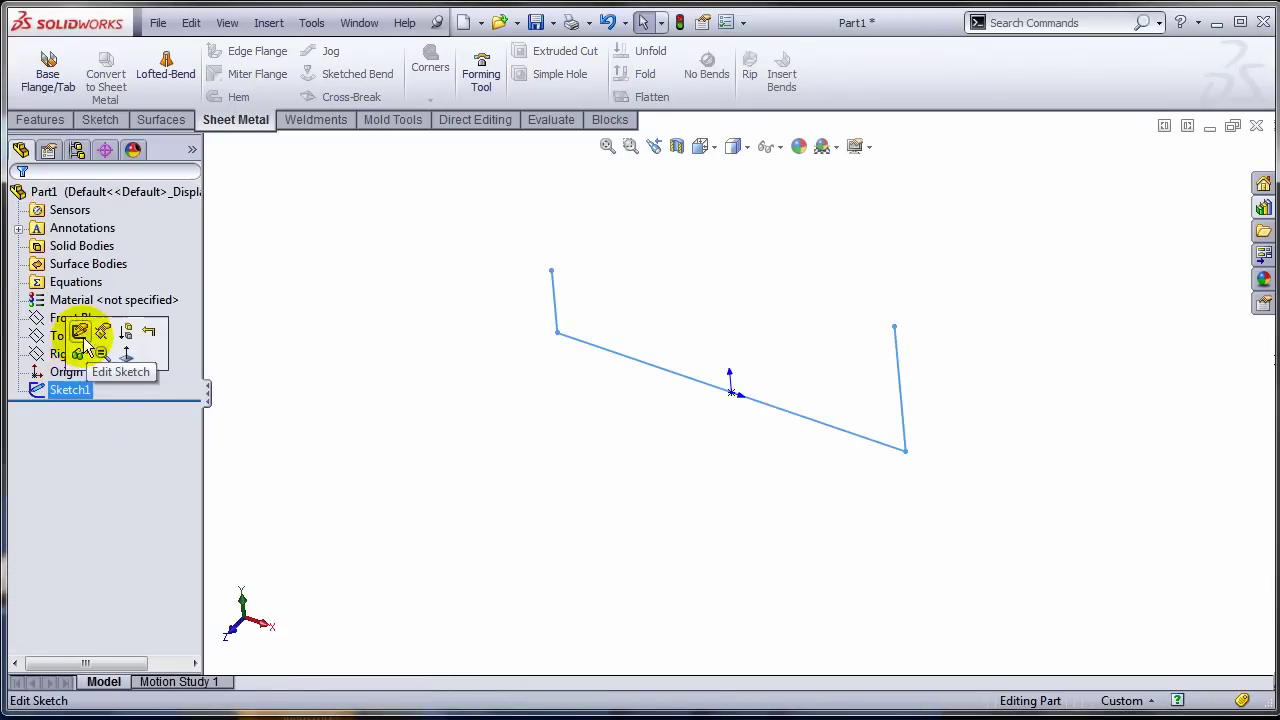
{"action": "mouse_move", "coordinate": [729, 412]}
{"action": "middle_mouse_down"}
{"action": "mouse_move", "coordinate": [945, 434]}
{"action": "mouse_move", "coordinate": [748, 380]}
{"action": "middle_mouse_up"}
Make a Base Flange from the sketch with Mid Plane, 3 in depth and K-factor 0.8
{"action": "left_click", "coordinate": [246, 122]}
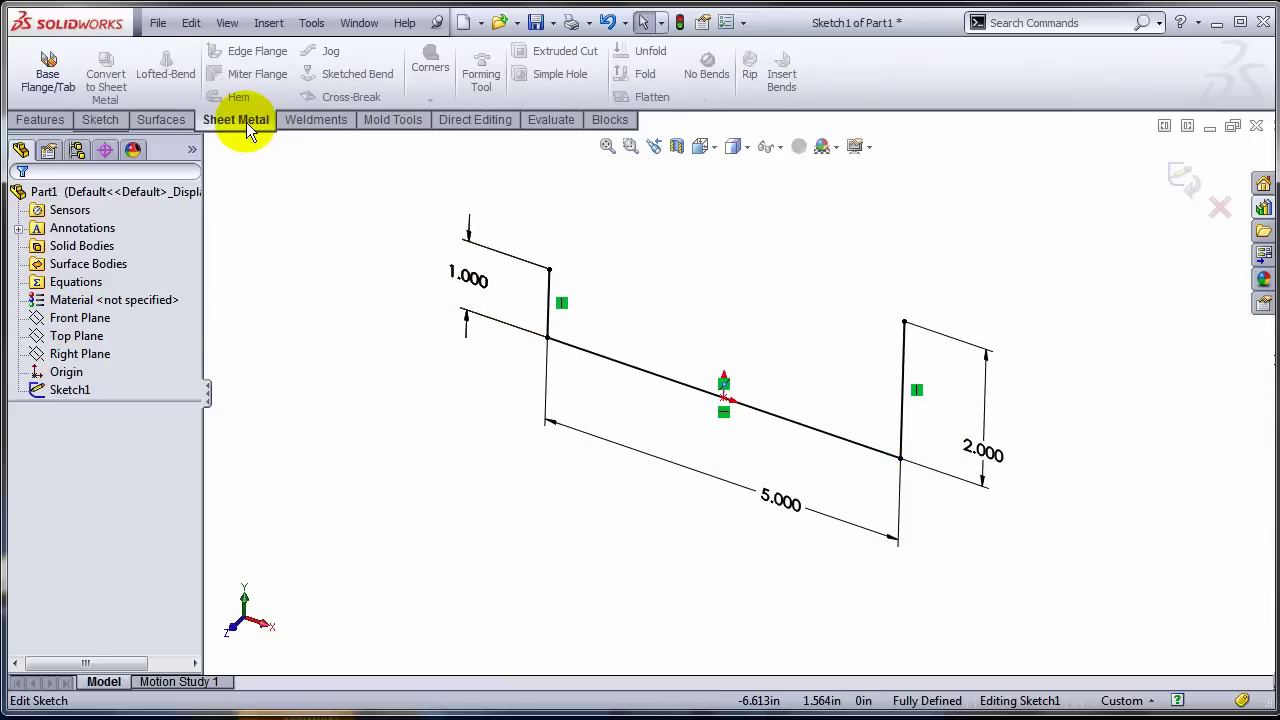
{"action": "left_click", "coordinate": [42, 90]}
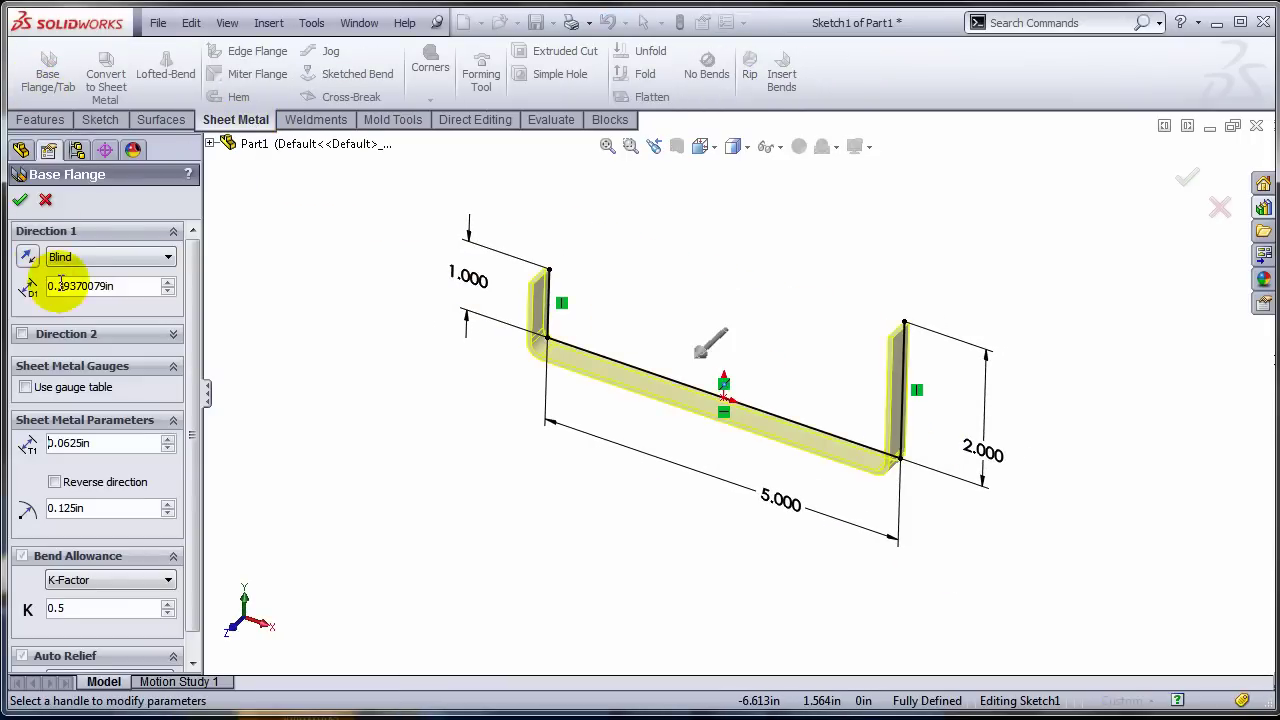
{"action": "left_click", "coordinate": [60, 256]}
{"action": "left_click", "coordinate": [90, 335]}
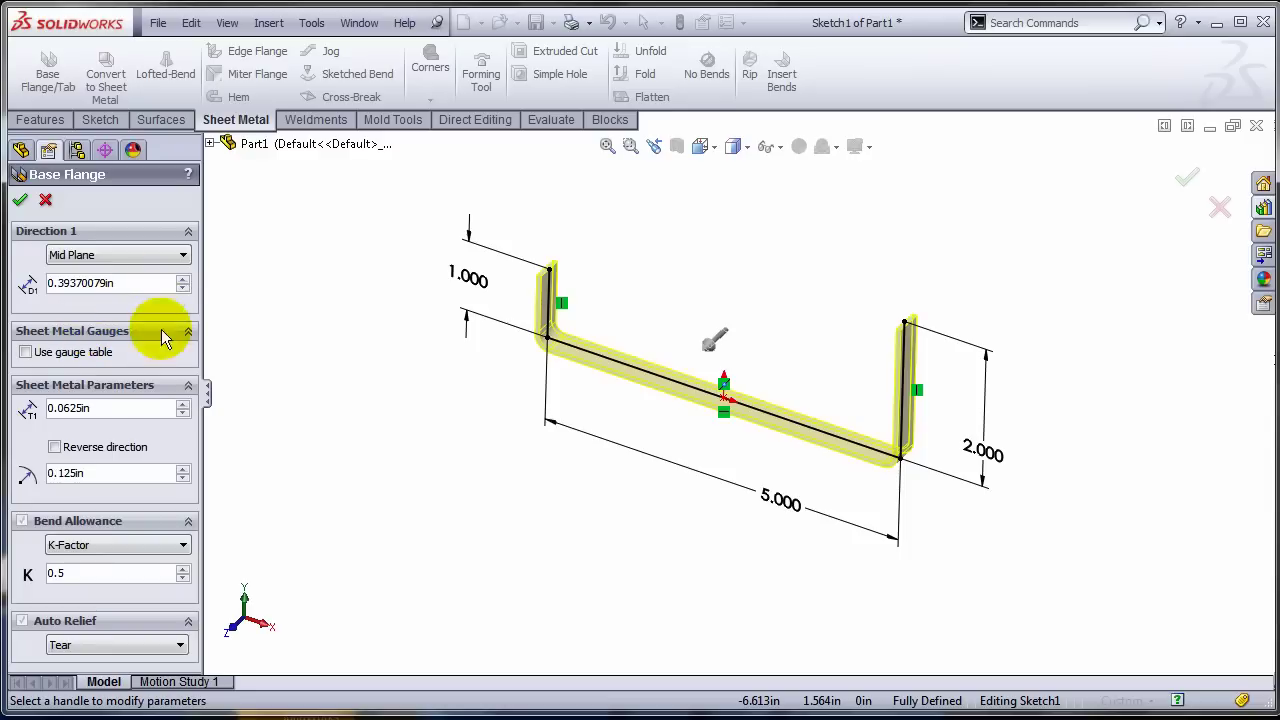
{"action": "double_click", "coordinate": [129, 287]}
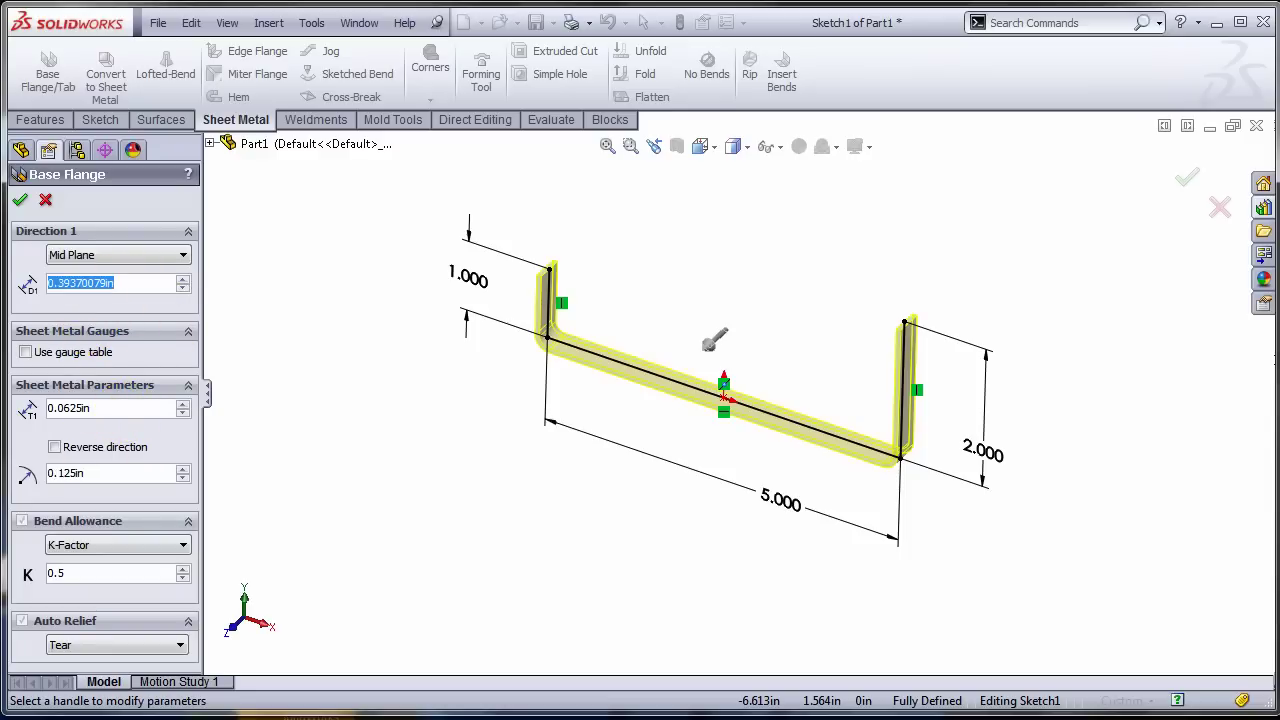
{"action": "type", "text": "3"}
{"action": "key", "text": "Return"}
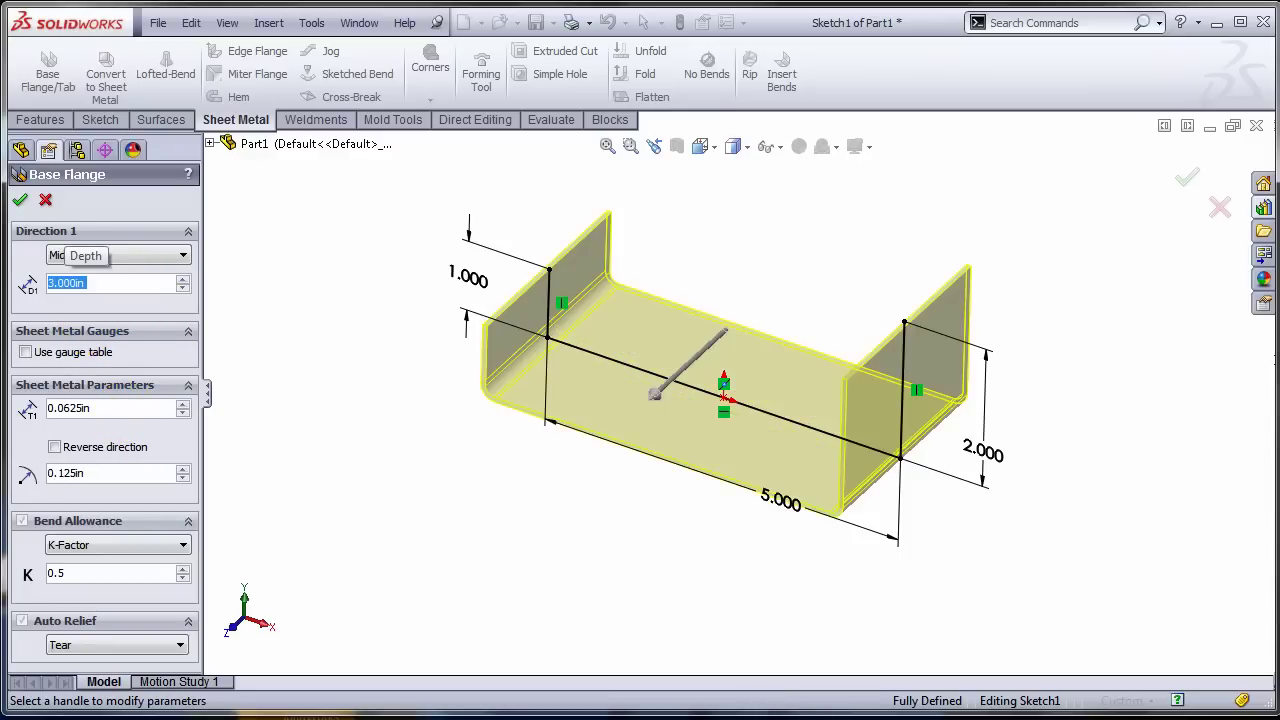
{"action": "double_click", "coordinate": [134, 576]}
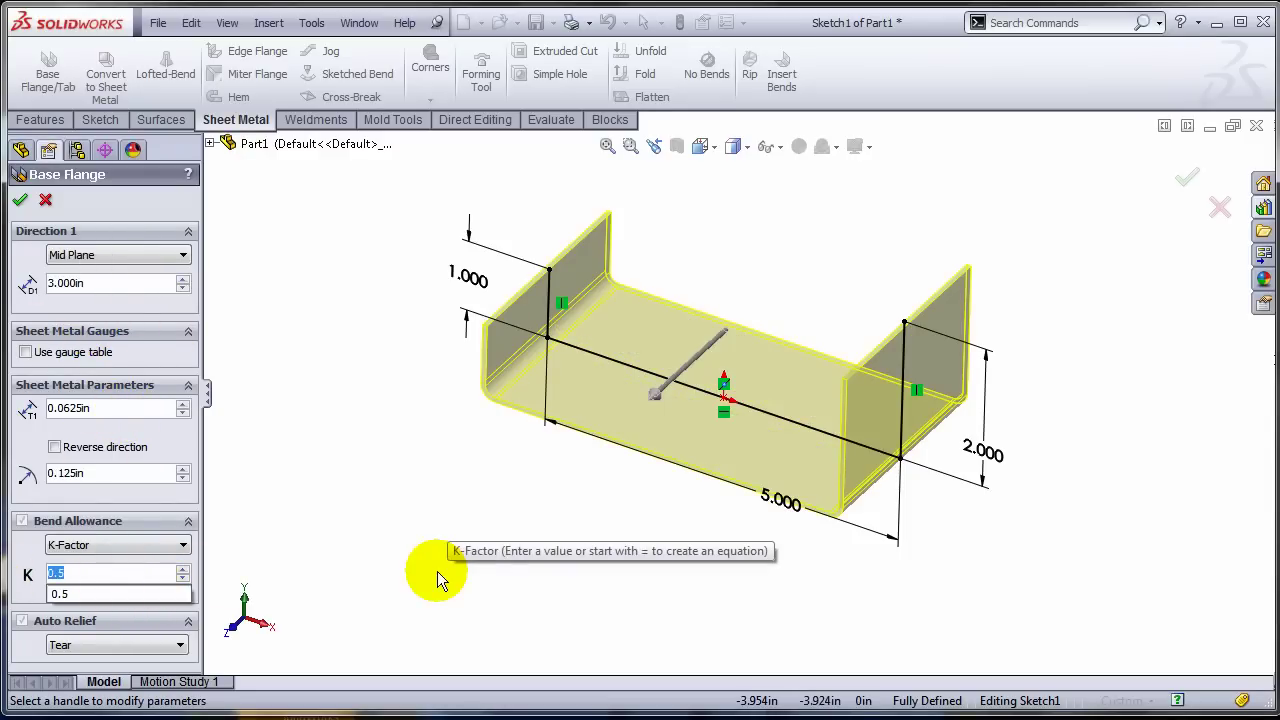
{"action": "type", "text": ".8"}
{"action": "key", "text": "Return"}
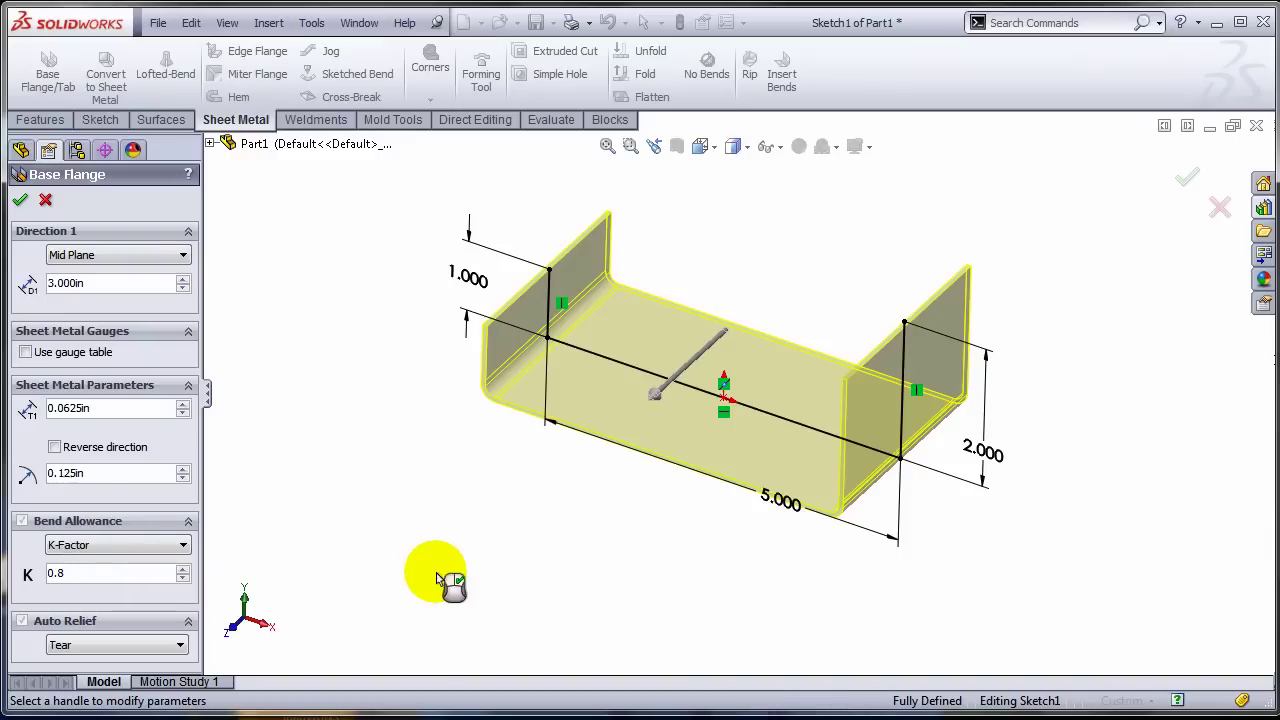
Accept the base flange and flatten the U-channel into its flat pattern
{"action": "left_click", "coordinate": [20, 199]}
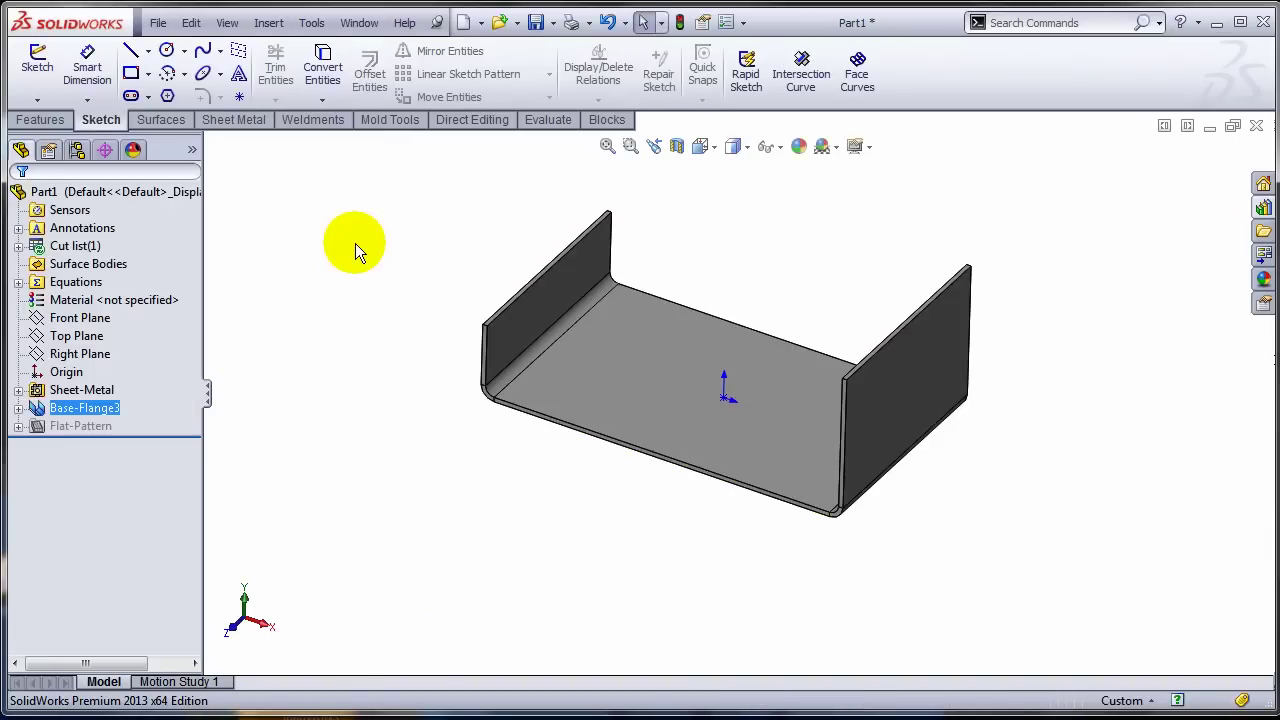
{"action": "left_click", "coordinate": [242, 121]}
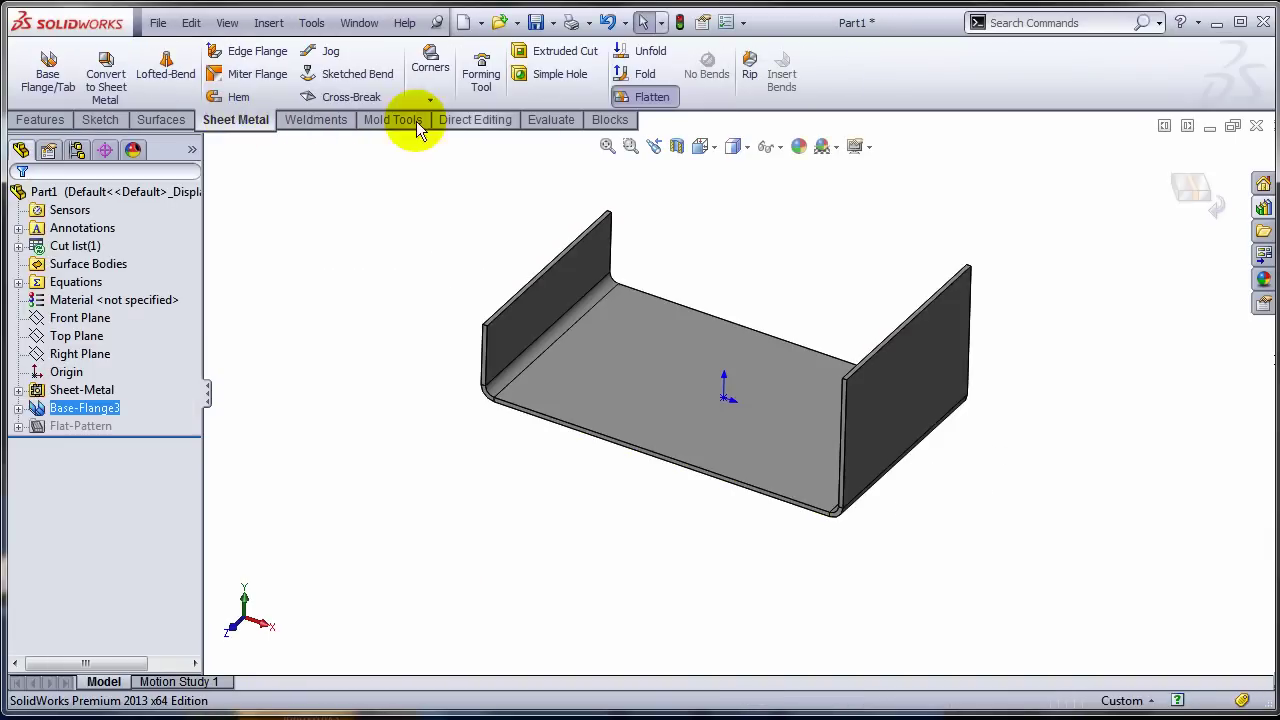
{"action": "left_click", "coordinate": [651, 98]}
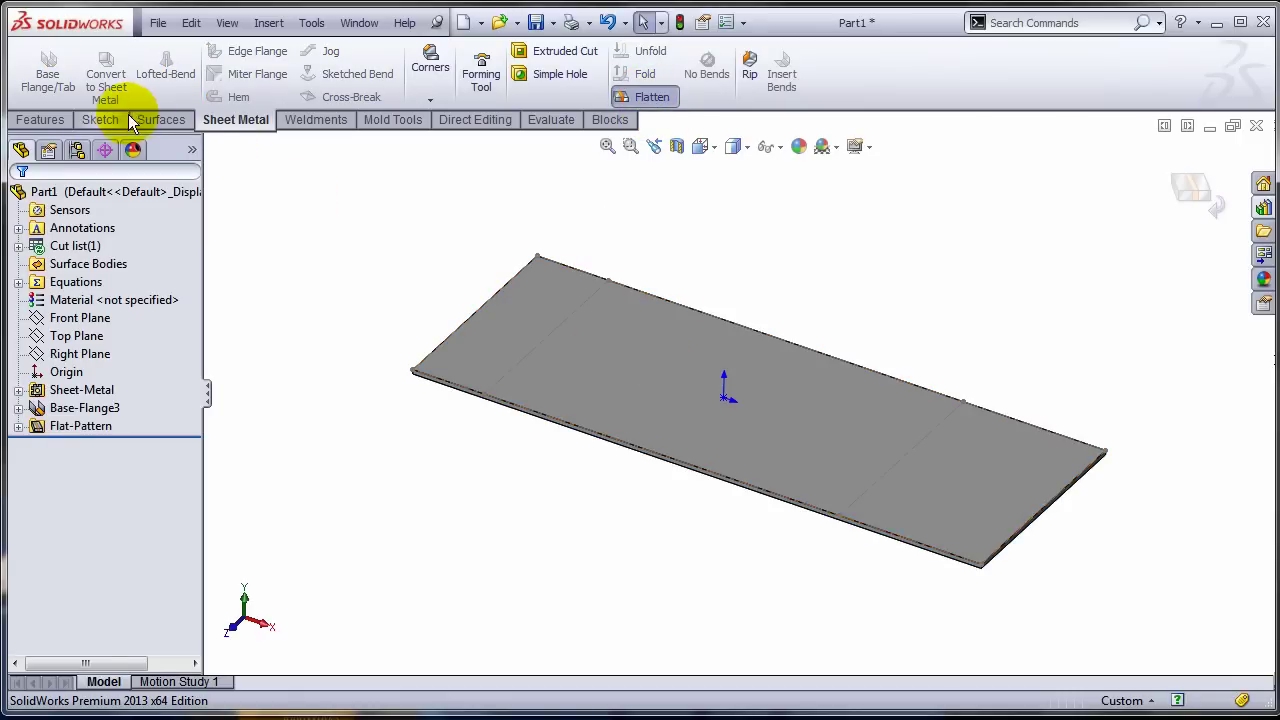
{"action": "left_click", "coordinate": [154, 121]}
{"action": "left_click", "coordinate": [100, 120]}
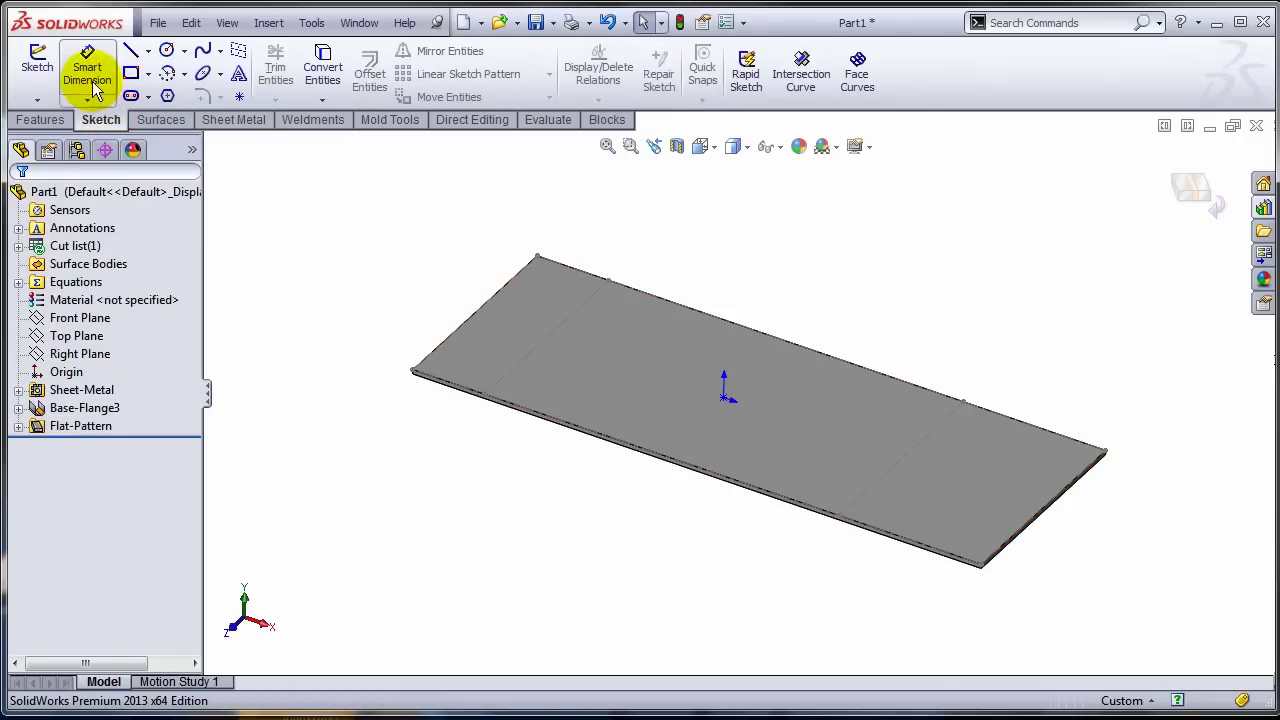
Dimension the flat plate's long front edge, placing the 8.050 in dimension below it
{"action": "left_click", "coordinate": [91, 77]}
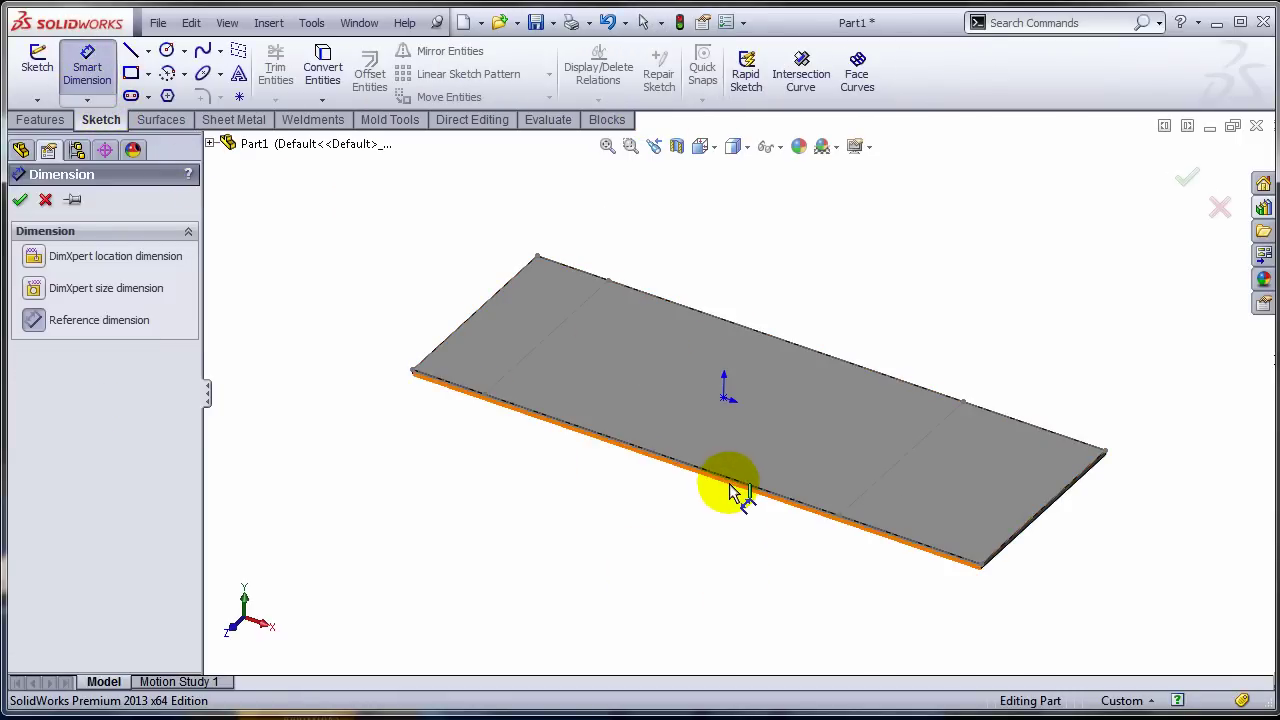
{"action": "left_click", "coordinate": [733, 487]}
{"action": "left_click", "coordinate": [678, 508]}
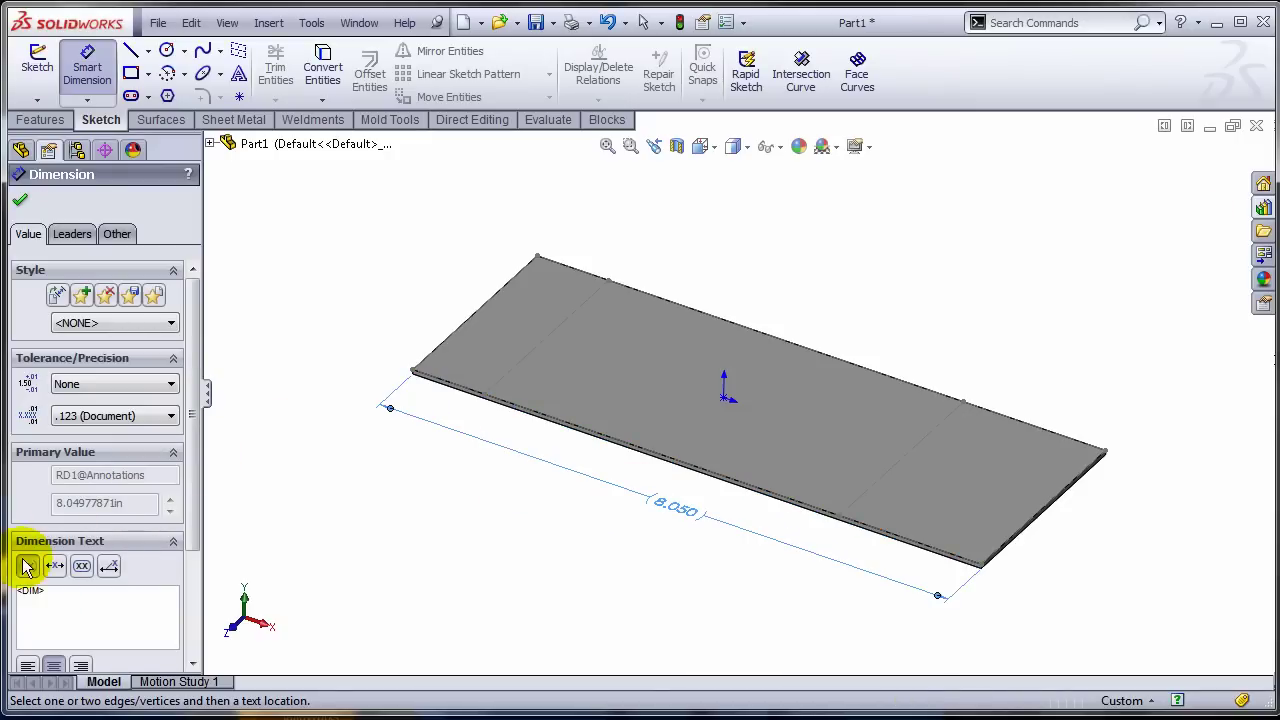
{"action": "left_click", "coordinate": [20, 200]}
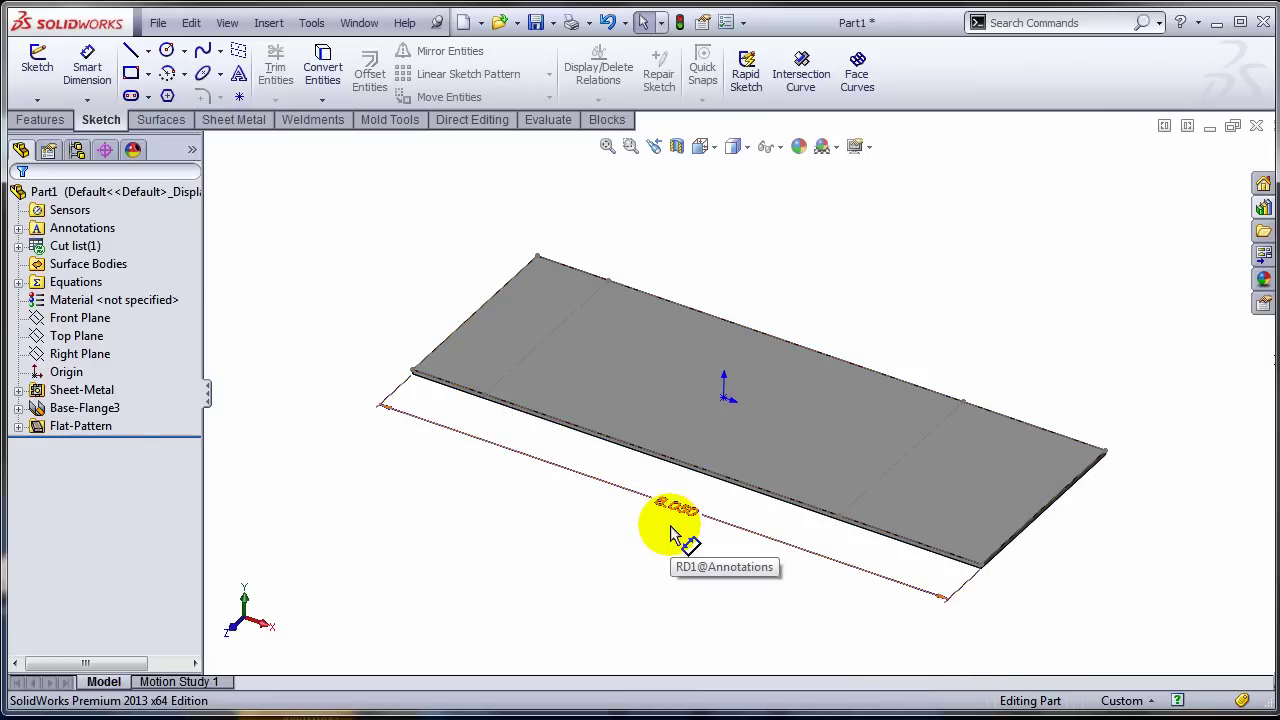
Edit the Sheet-Metal feature and change its K-factor from 0.8 to 0.2
{"action": "left_click", "coordinate": [88, 391]}
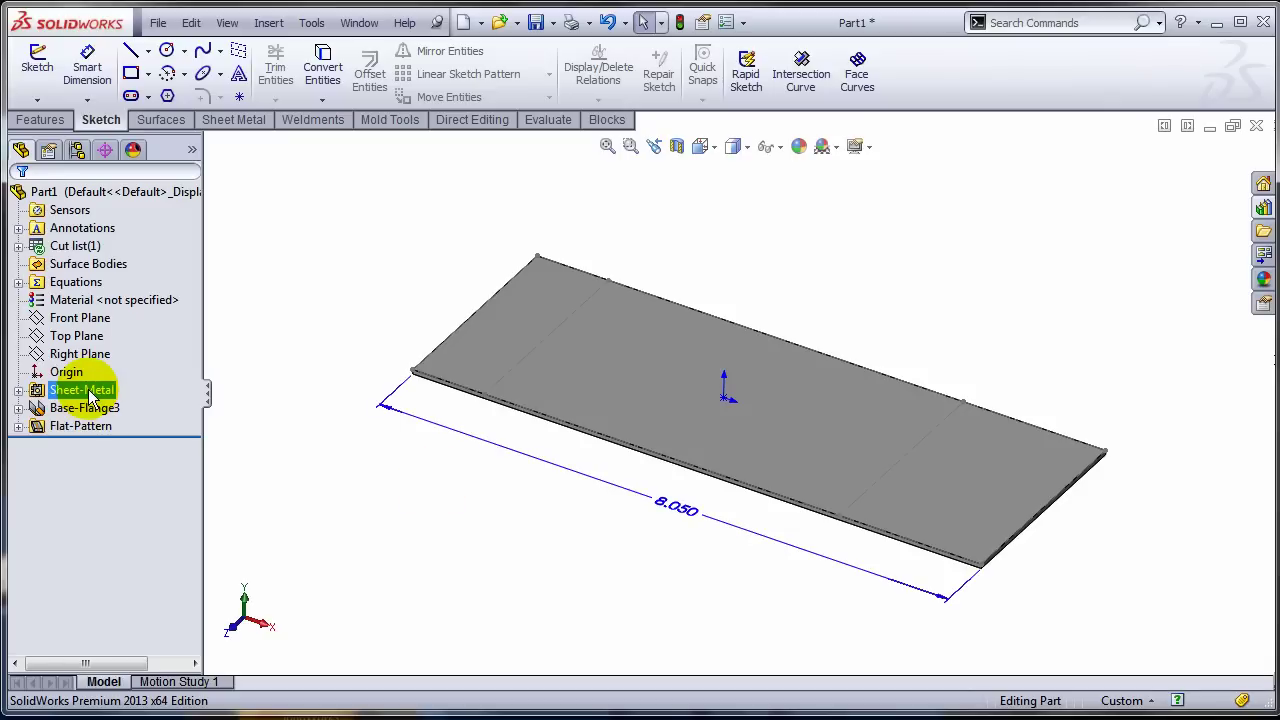
{"action": "right_click", "coordinate": [92, 396]}
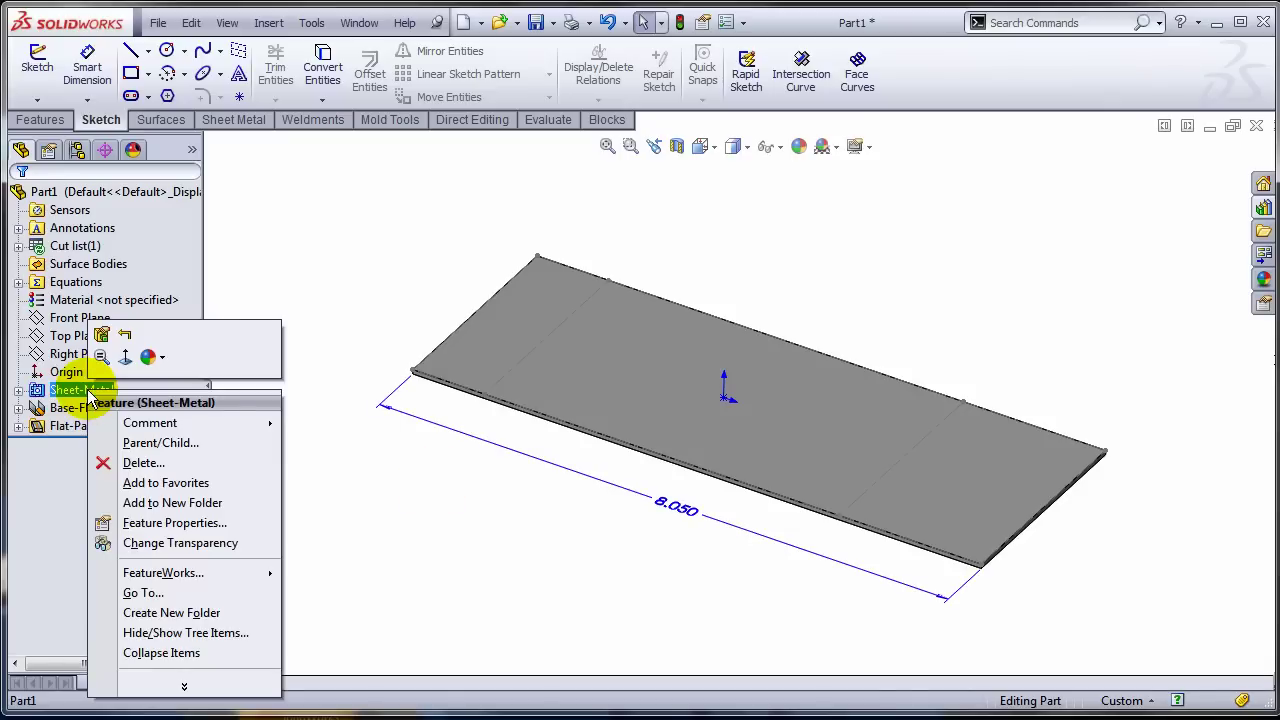
{"action": "left_click", "coordinate": [101, 334]}
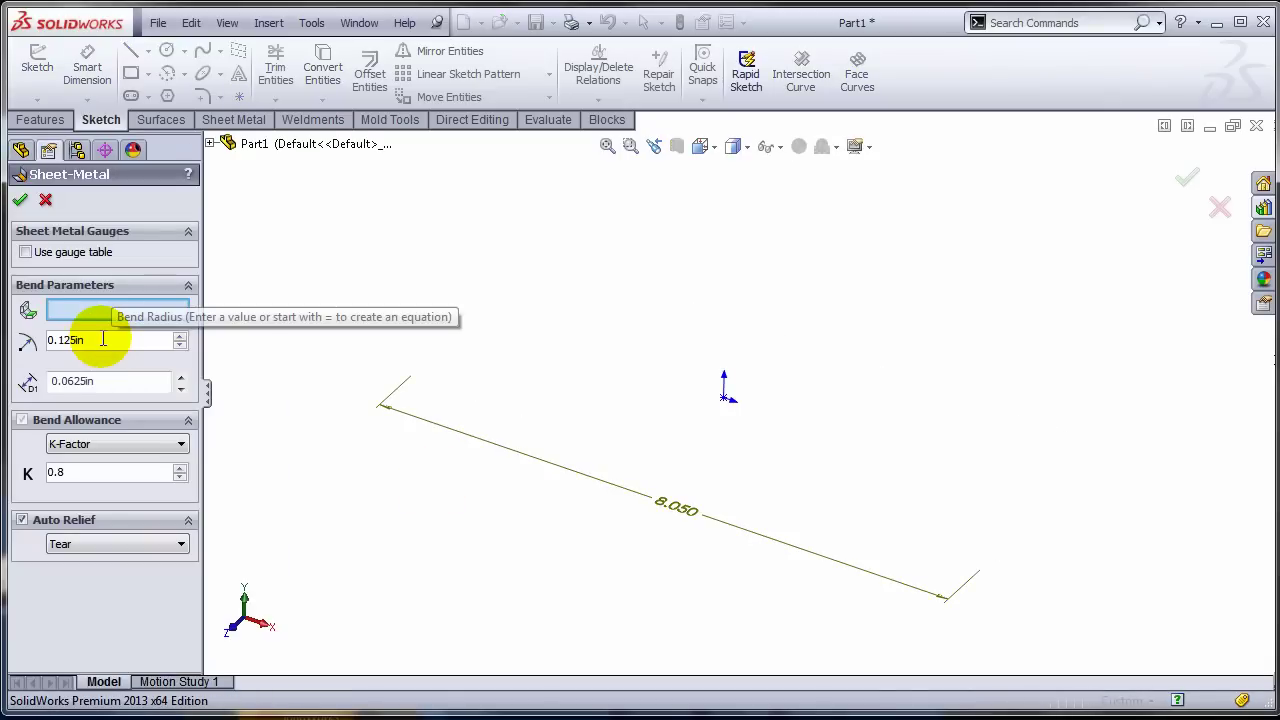
{"action": "left_click", "coordinate": [52, 472]}
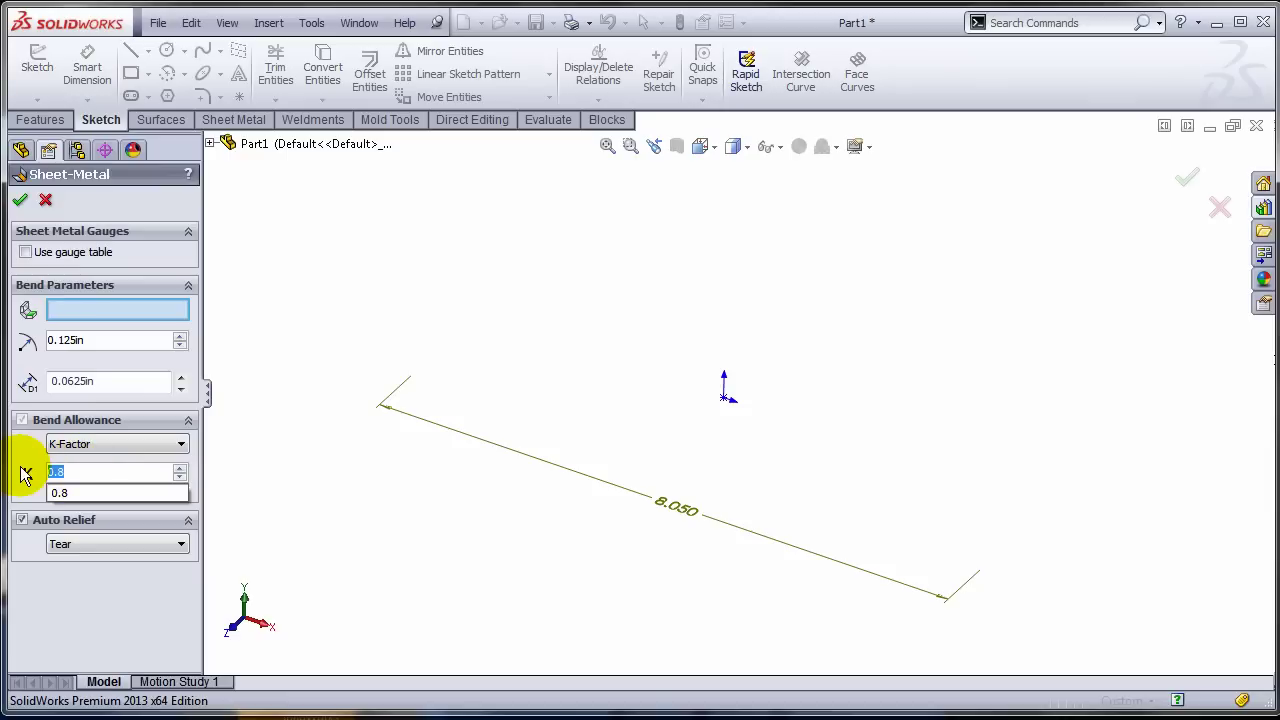
{"action": "type", "text": ".2"}
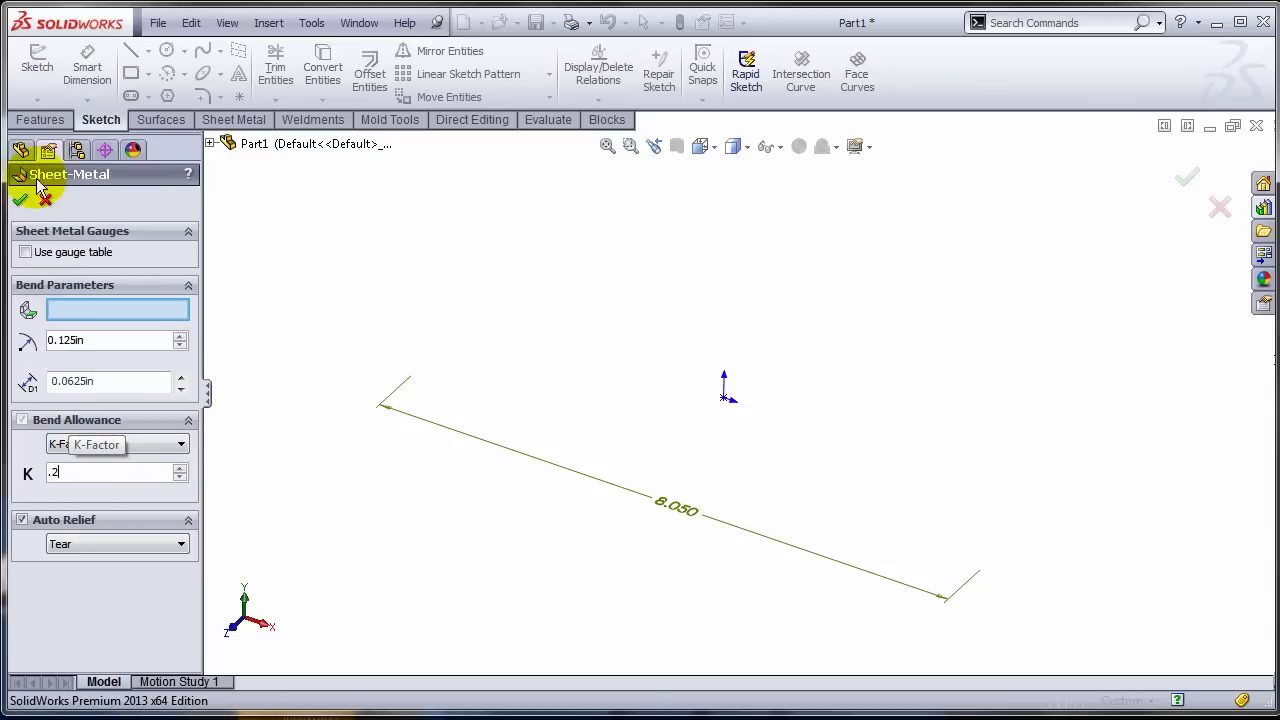
{"action": "left_click", "coordinate": [20, 199]}
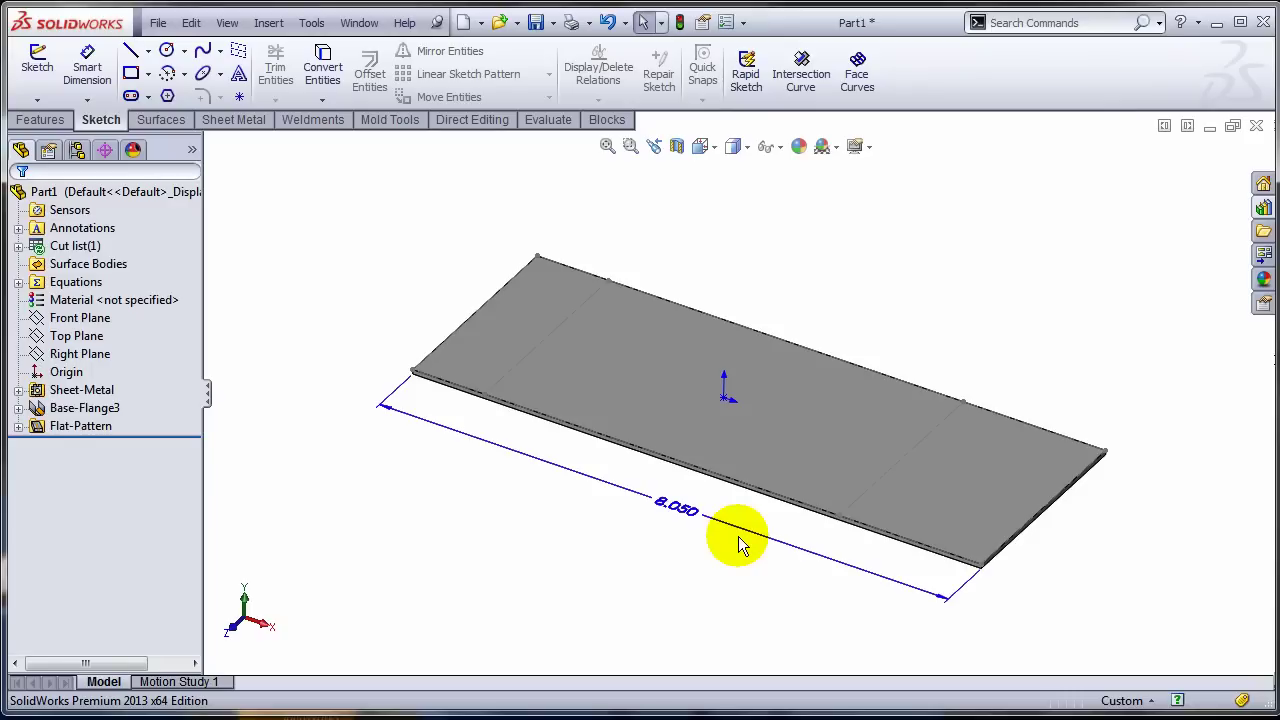
Uncheck Override default parameters in the Sheet-Metal(3) body feature
{"action": "left_click", "coordinate": [32, 394]}
{"action": "key", "text": "Escape"}
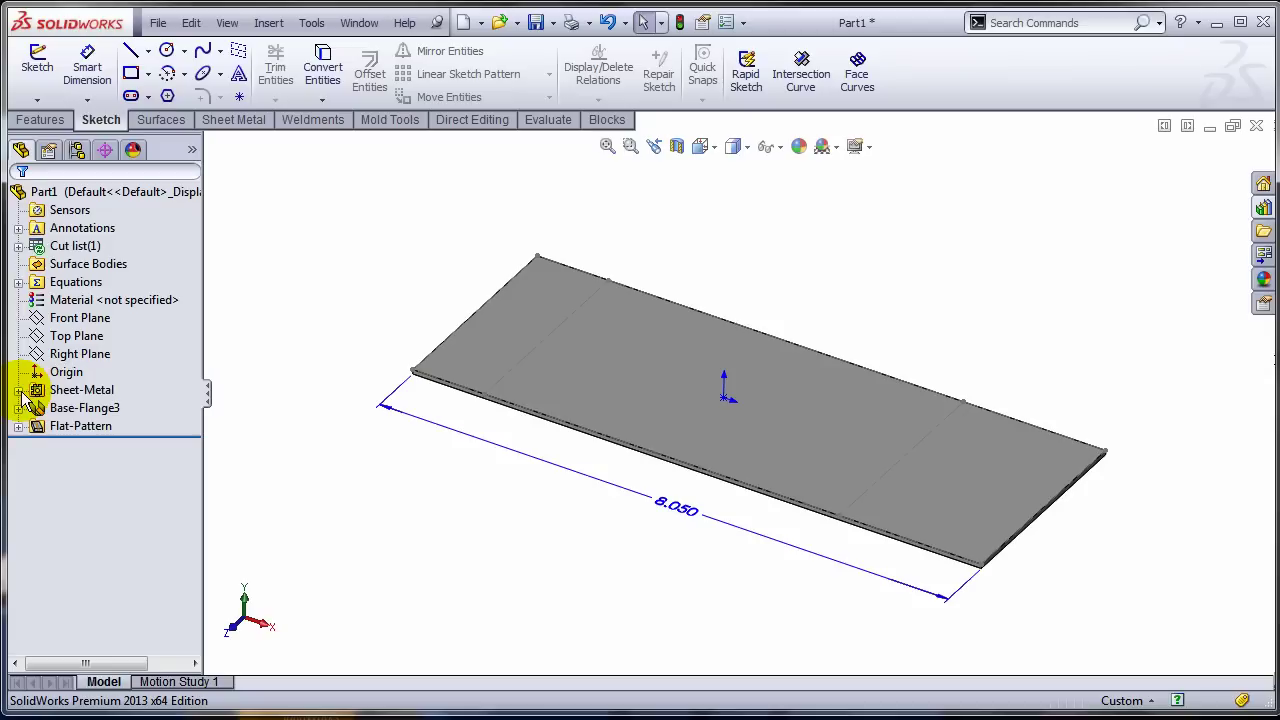
{"action": "left_click", "coordinate": [18, 391]}
{"action": "left_click", "coordinate": [100, 409]}
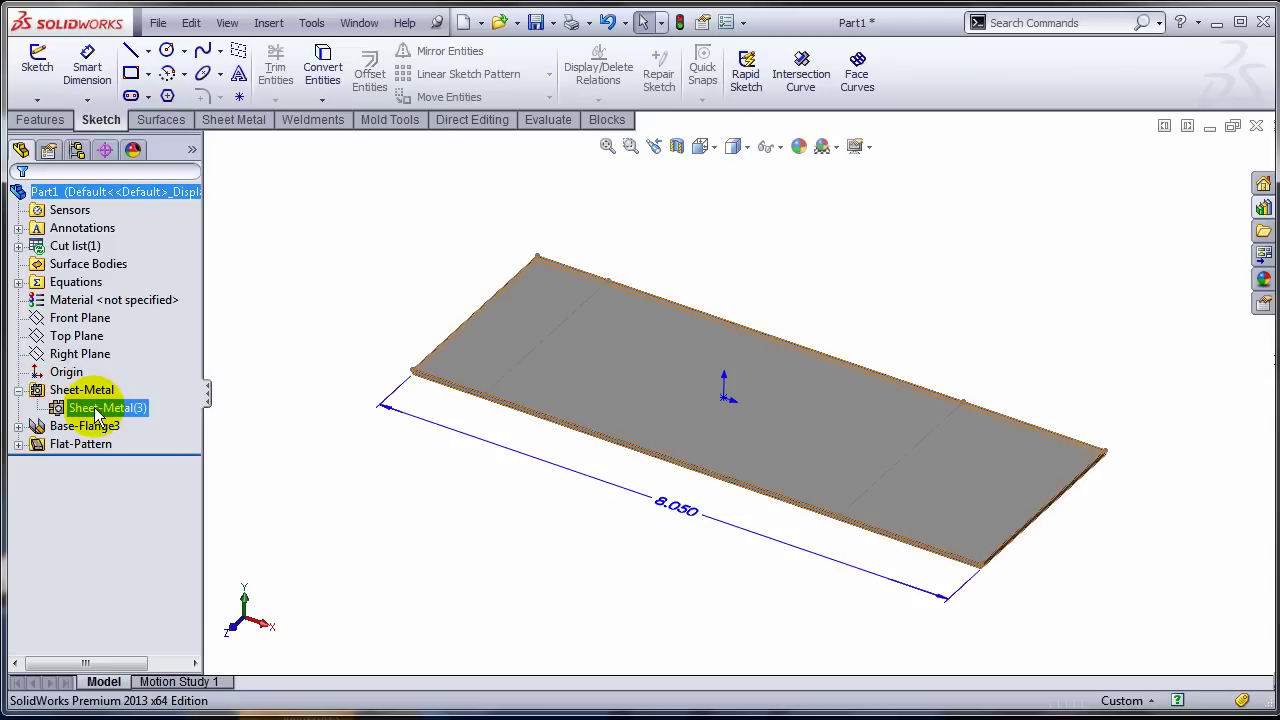
{"action": "left_click", "coordinate": [98, 411]}
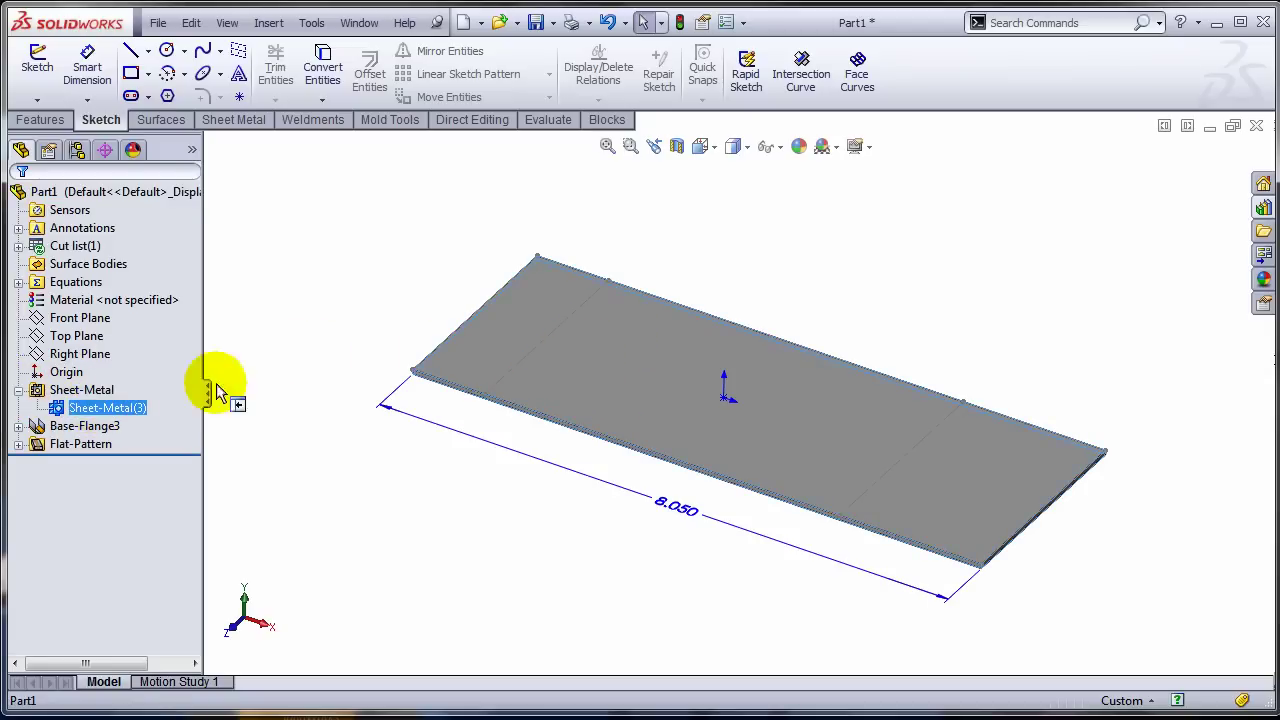
{"action": "right_click", "coordinate": [138, 413]}
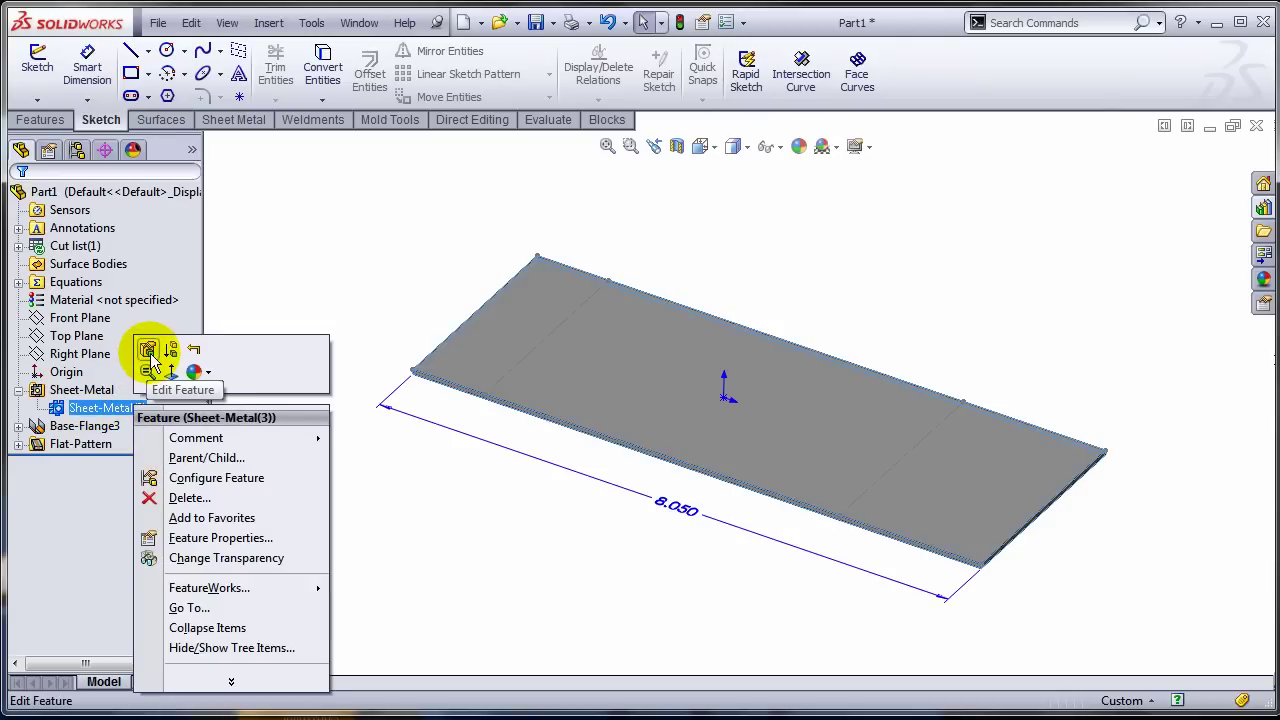
{"action": "left_click", "coordinate": [148, 351]}
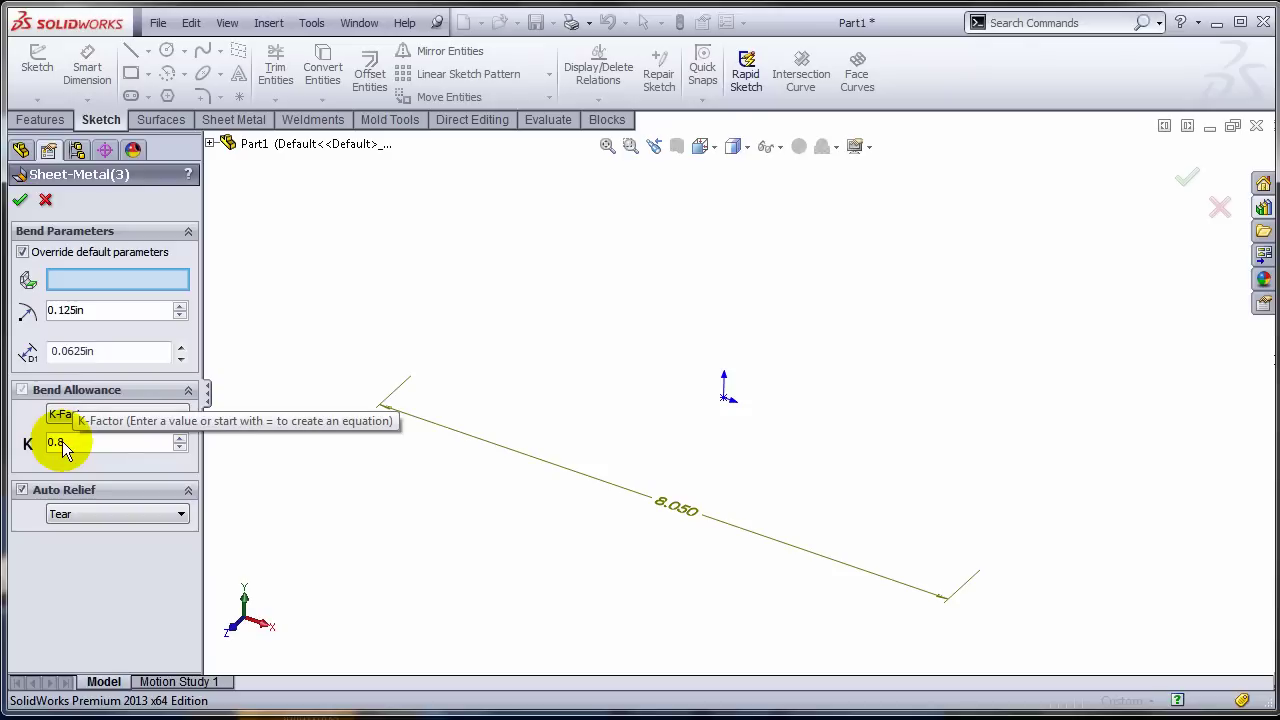
{"action": "left_click", "coordinate": [23, 254]}
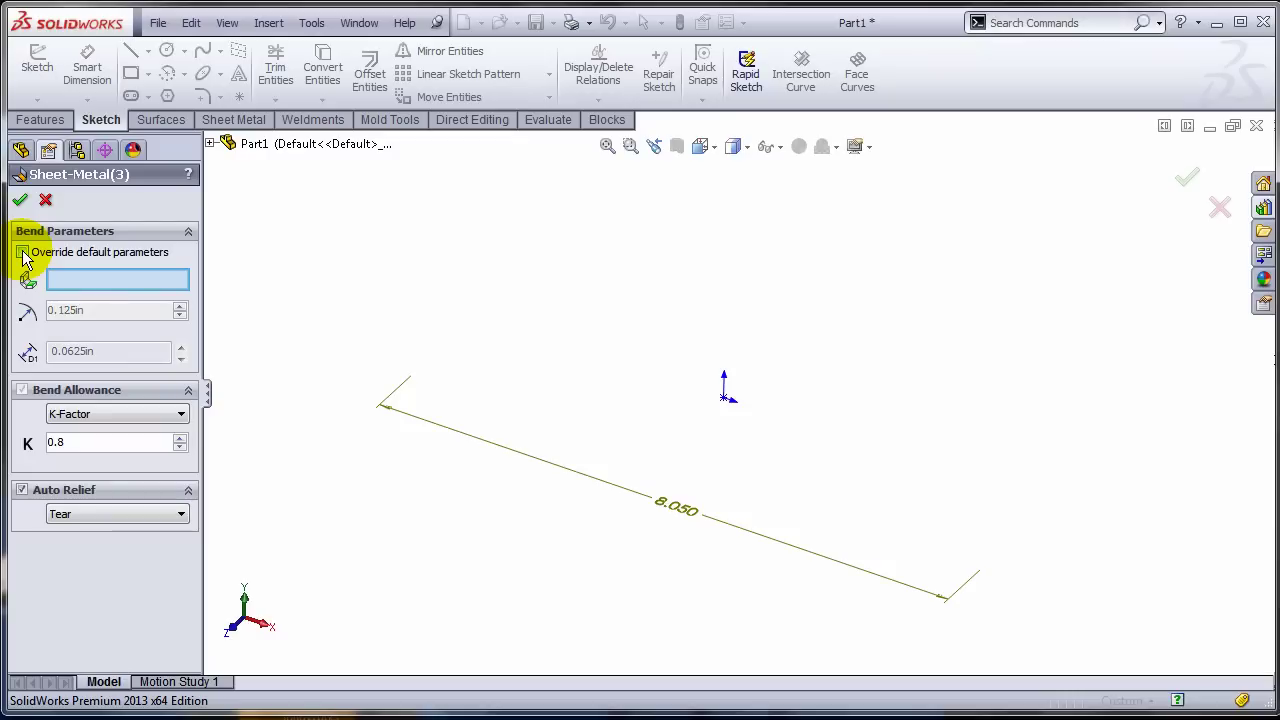
{"action": "left_click", "coordinate": [20, 200]}
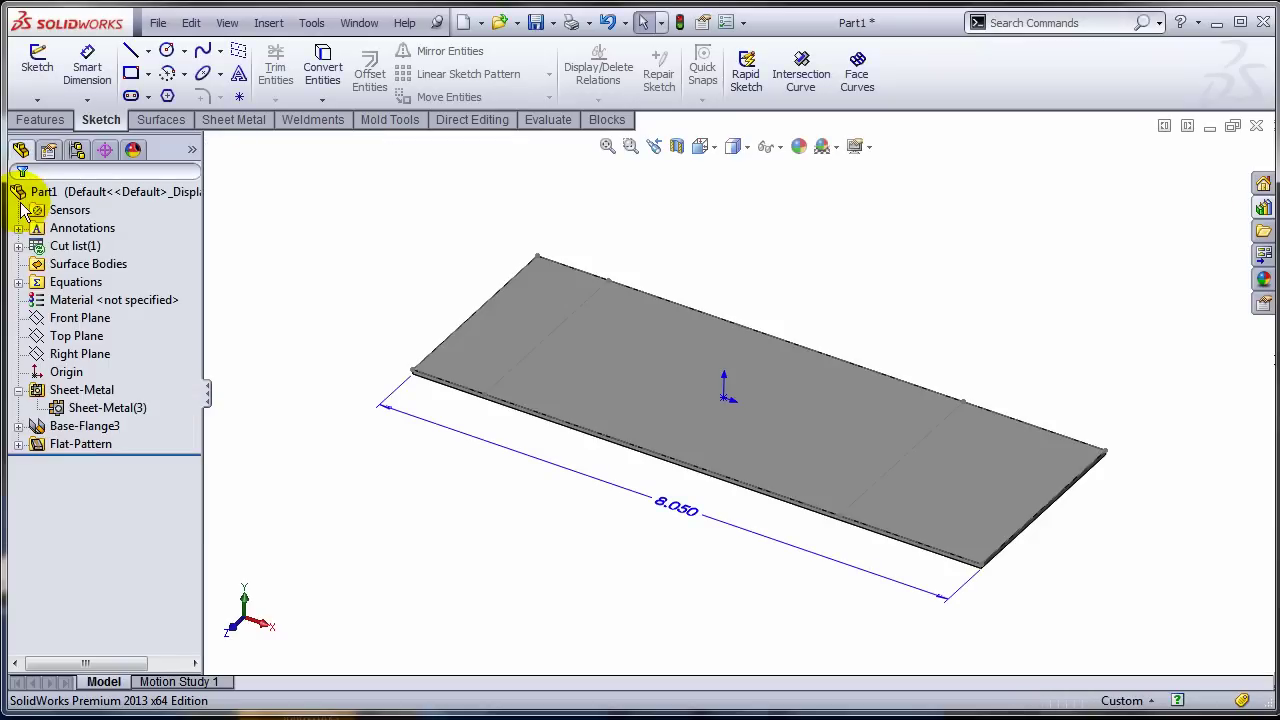
Reopen the Sheet-Metal feature and confirm its settings unchanged
{"action": "right_click", "coordinate": [84, 390]}
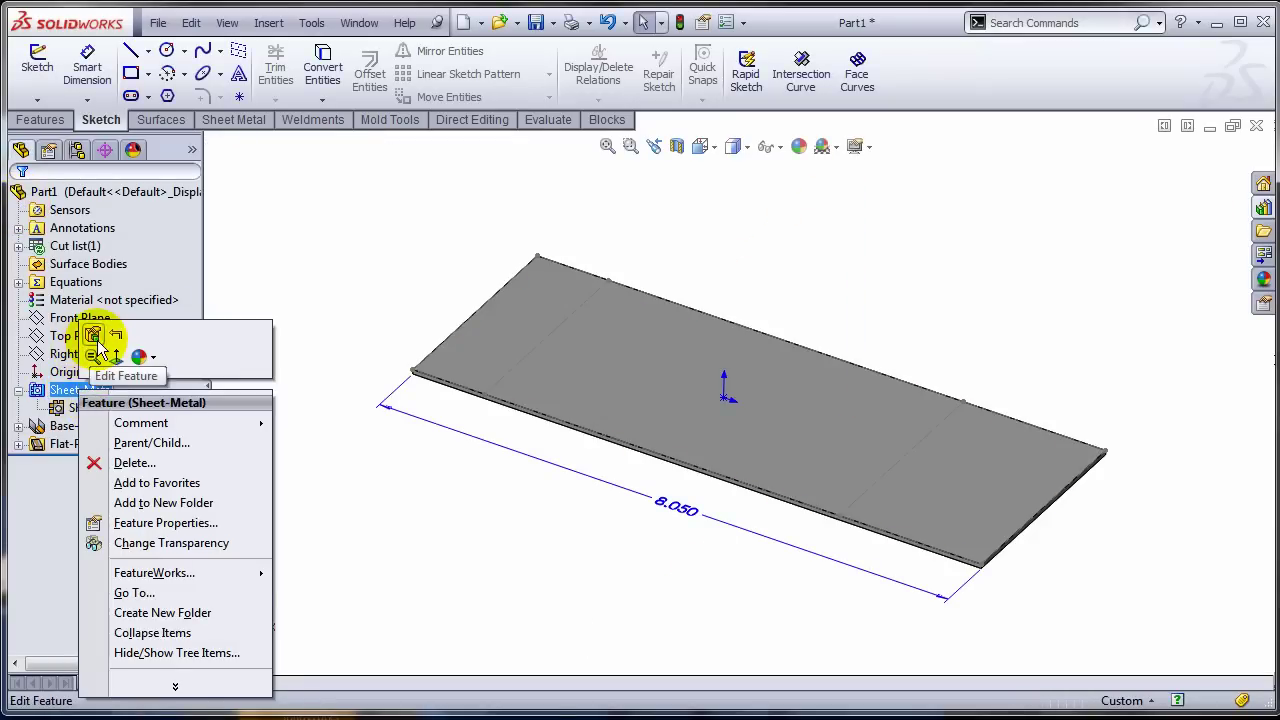
{"action": "left_click", "coordinate": [97, 340]}
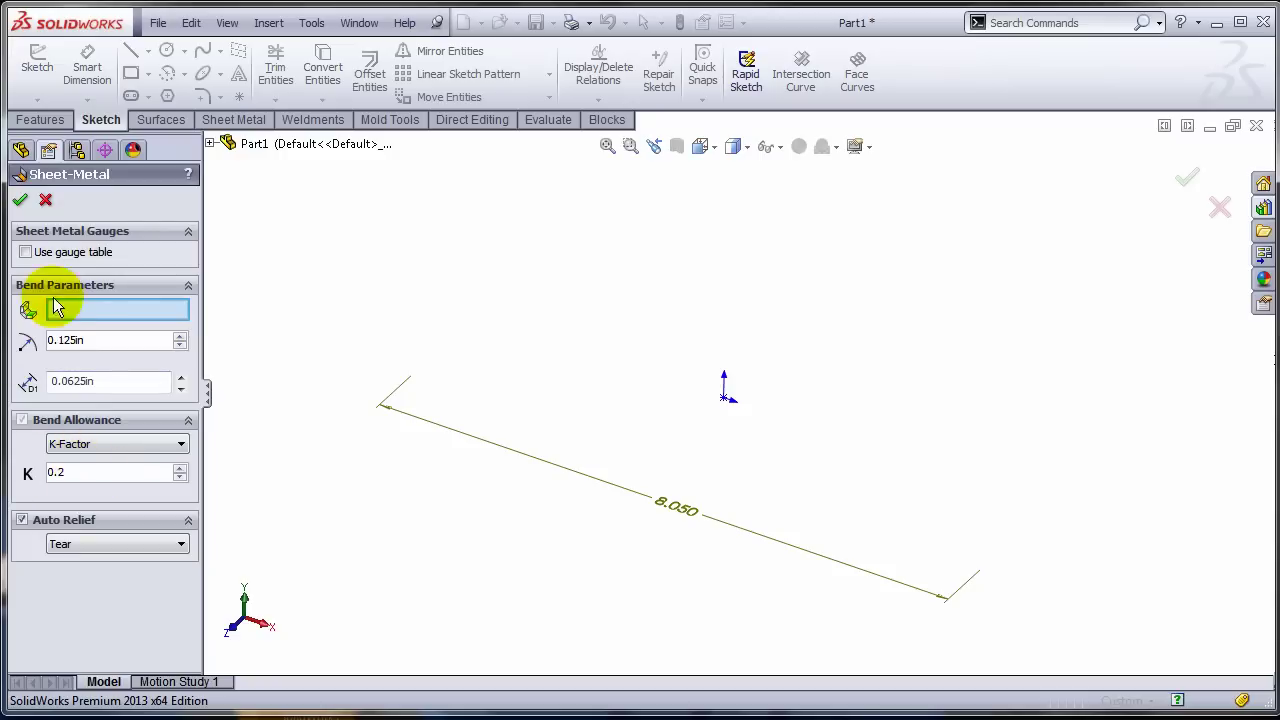
{"action": "left_click", "coordinate": [20, 200]}
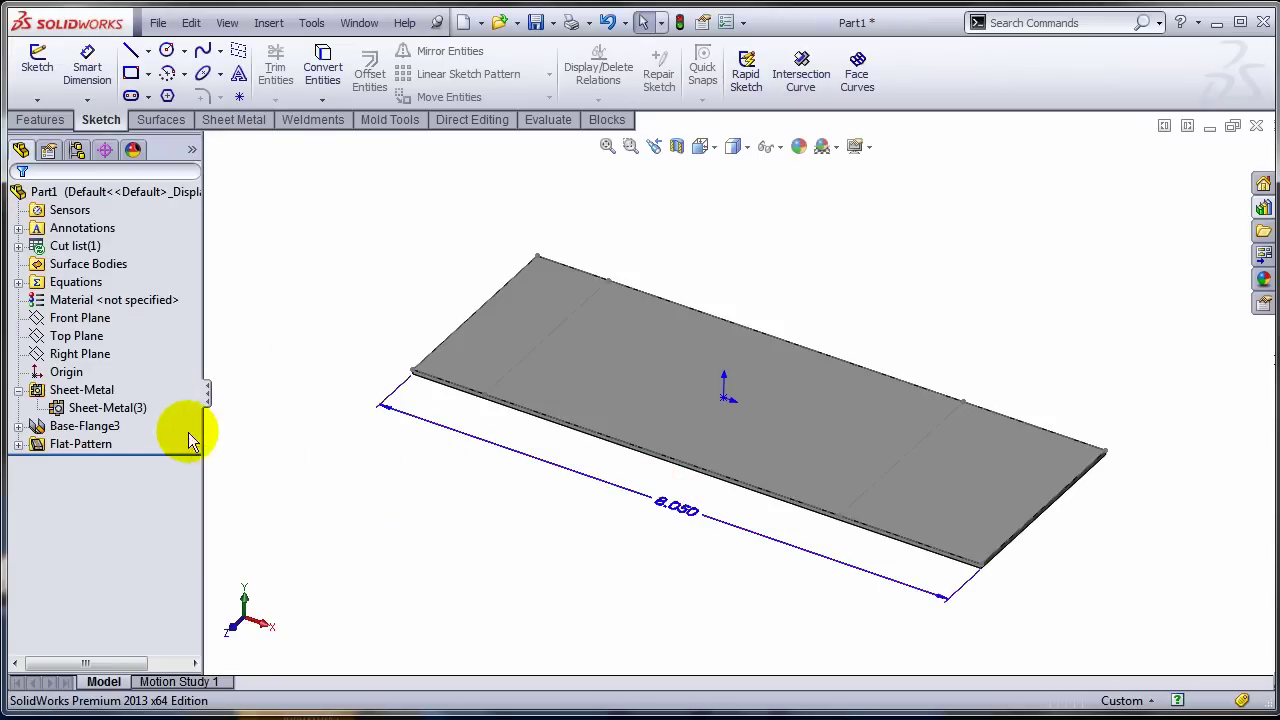
Change Sheet-Metal(3)'s K-factor from 0.8 to 0.2, updating the flat dimension to 7.932
{"action": "right_click", "coordinate": [110, 407]}
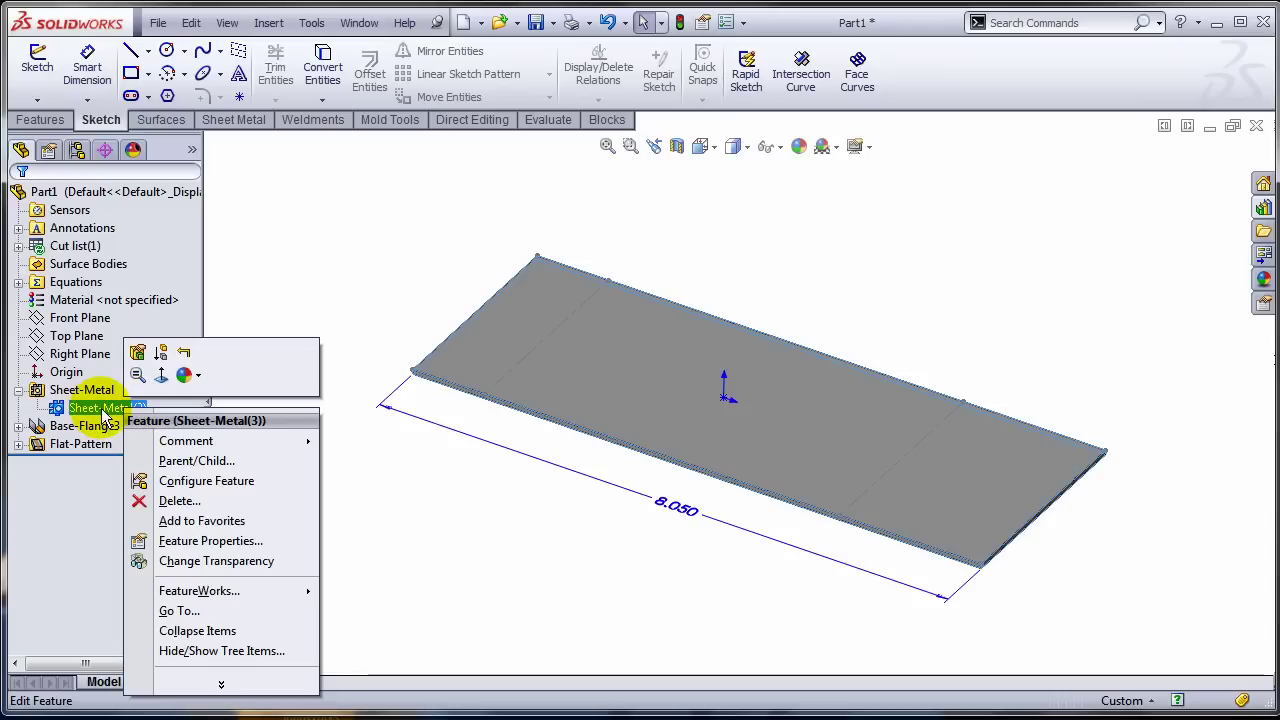
{"action": "left_click", "coordinate": [140, 356]}
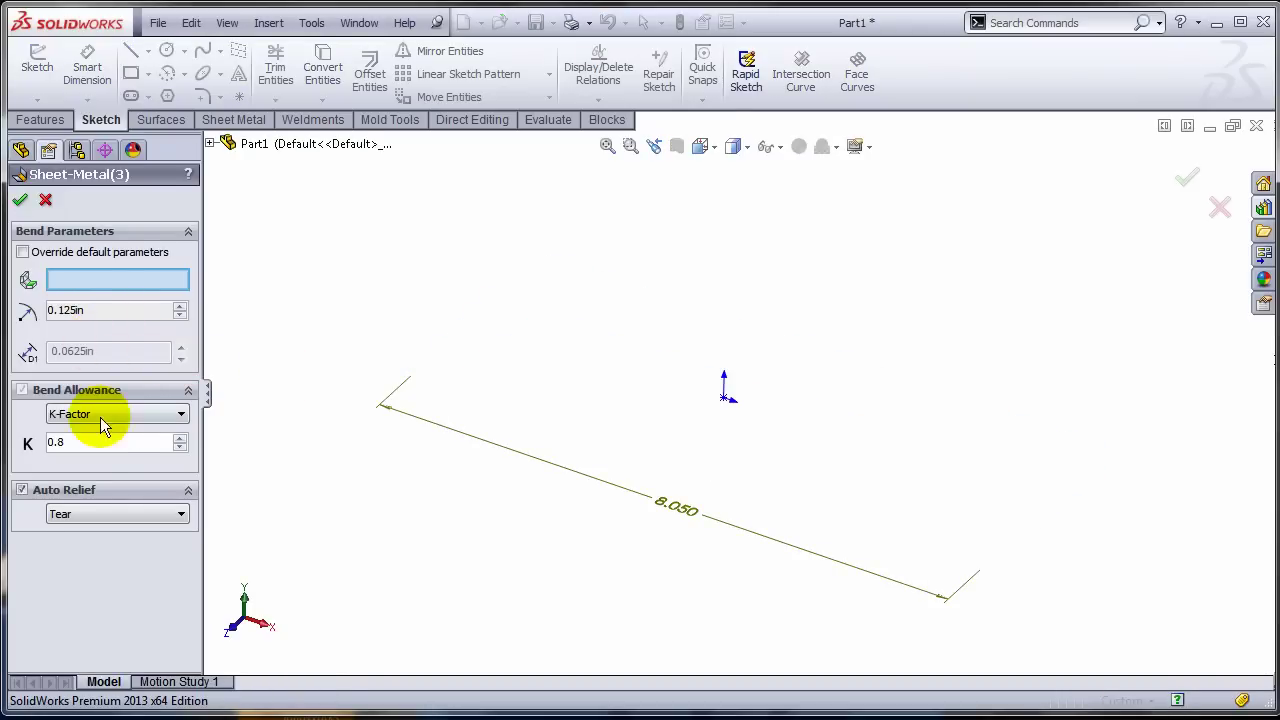
{"action": "left_click_drag", "start_coordinate": [77, 441], "coordinate": [23, 443]}
{"action": "type", "text": ".2"}
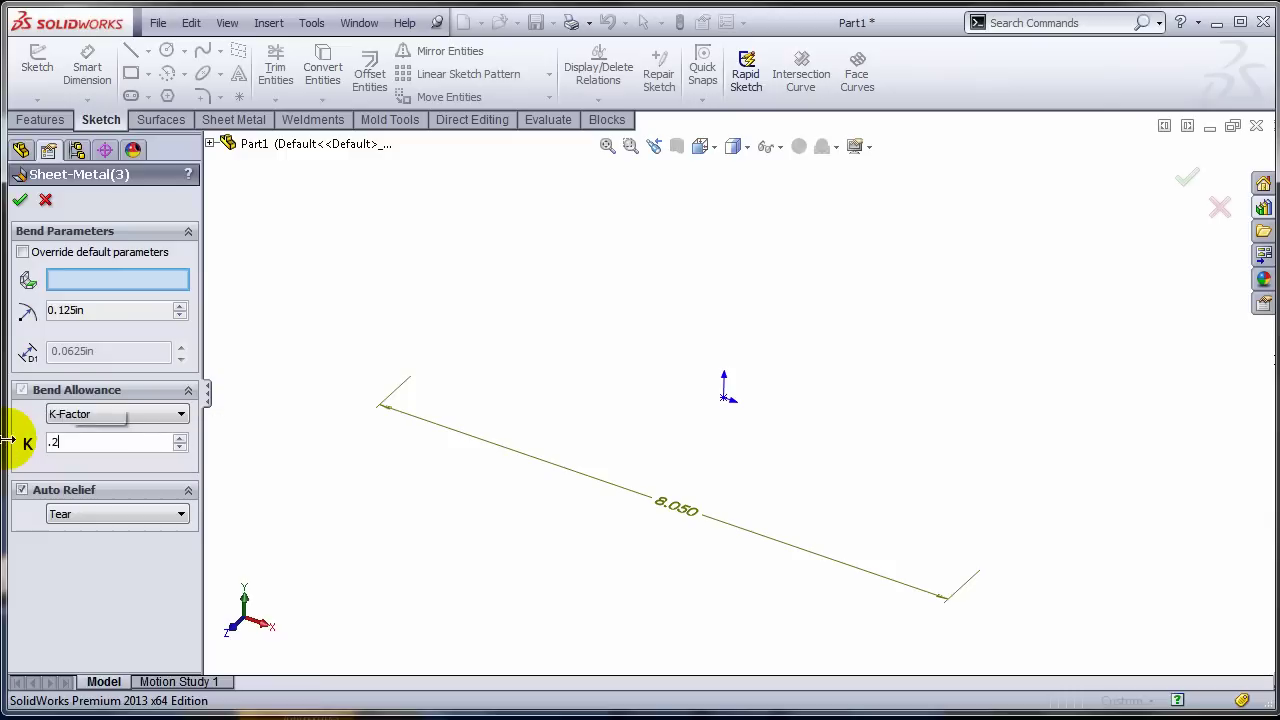
{"action": "left_click", "coordinate": [20, 199]}
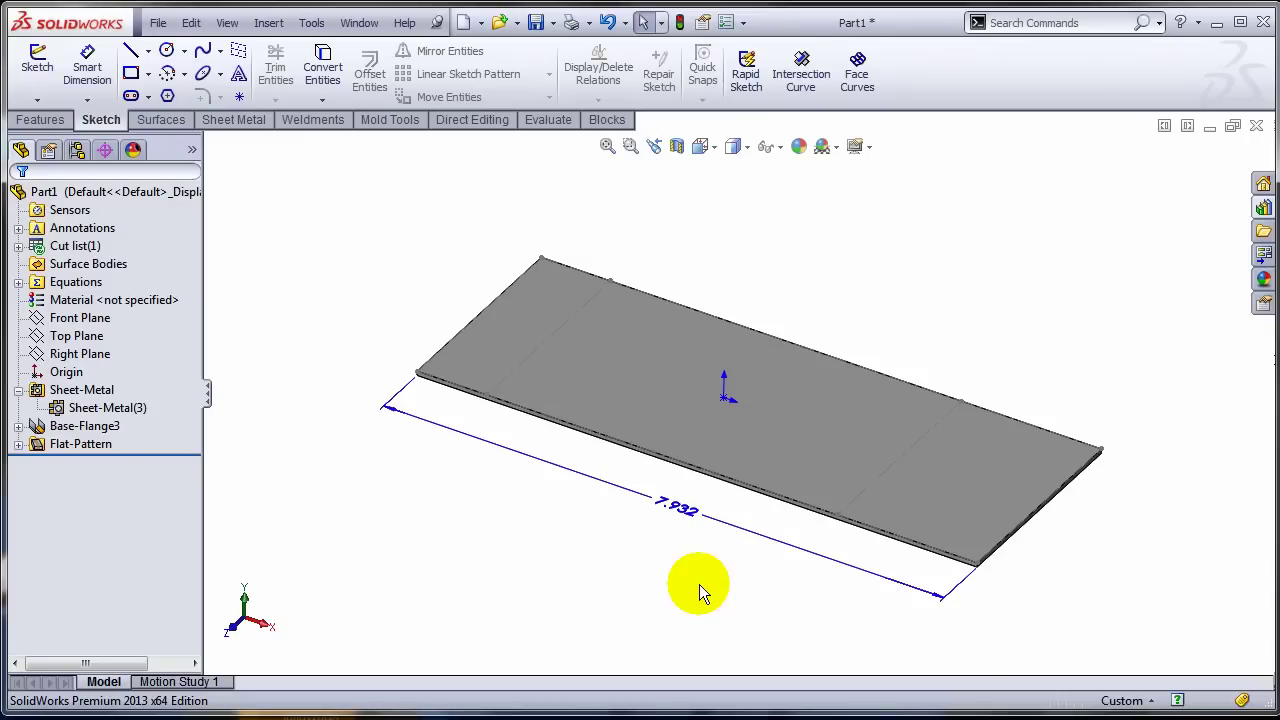
{"action": "left_click", "coordinate": [90, 408]}
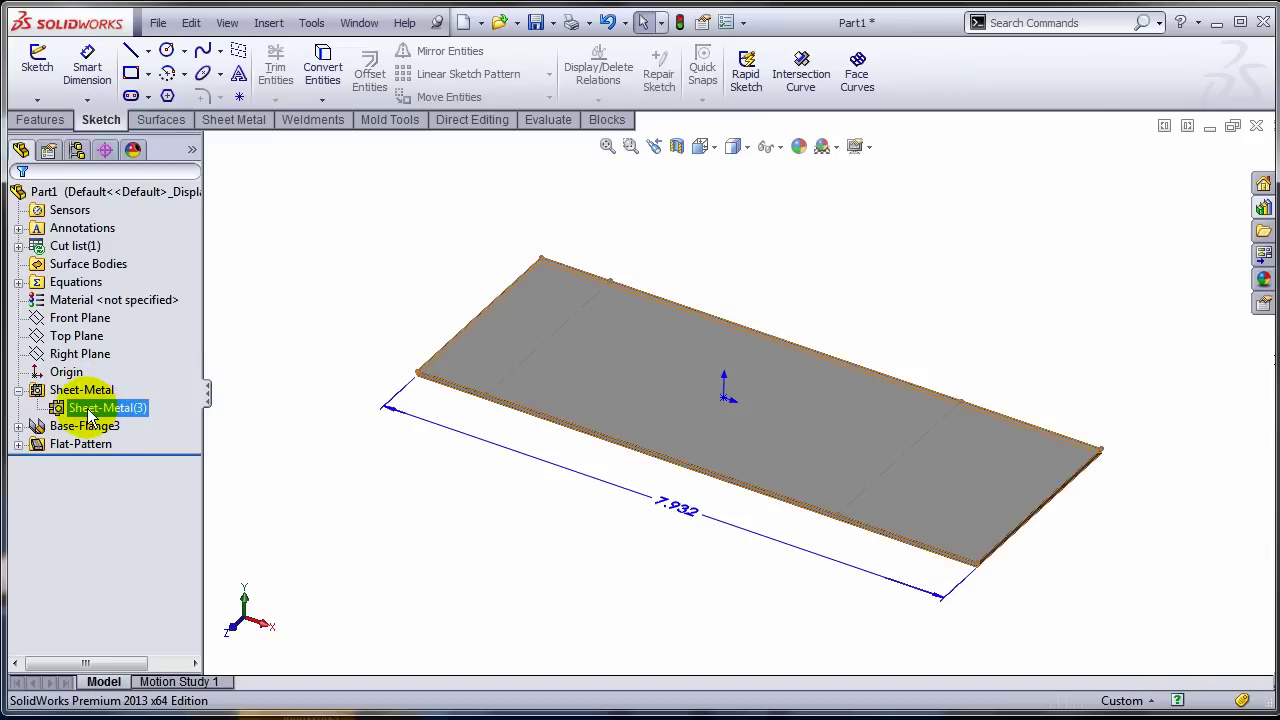
{"action": "left_click", "coordinate": [100, 391]}
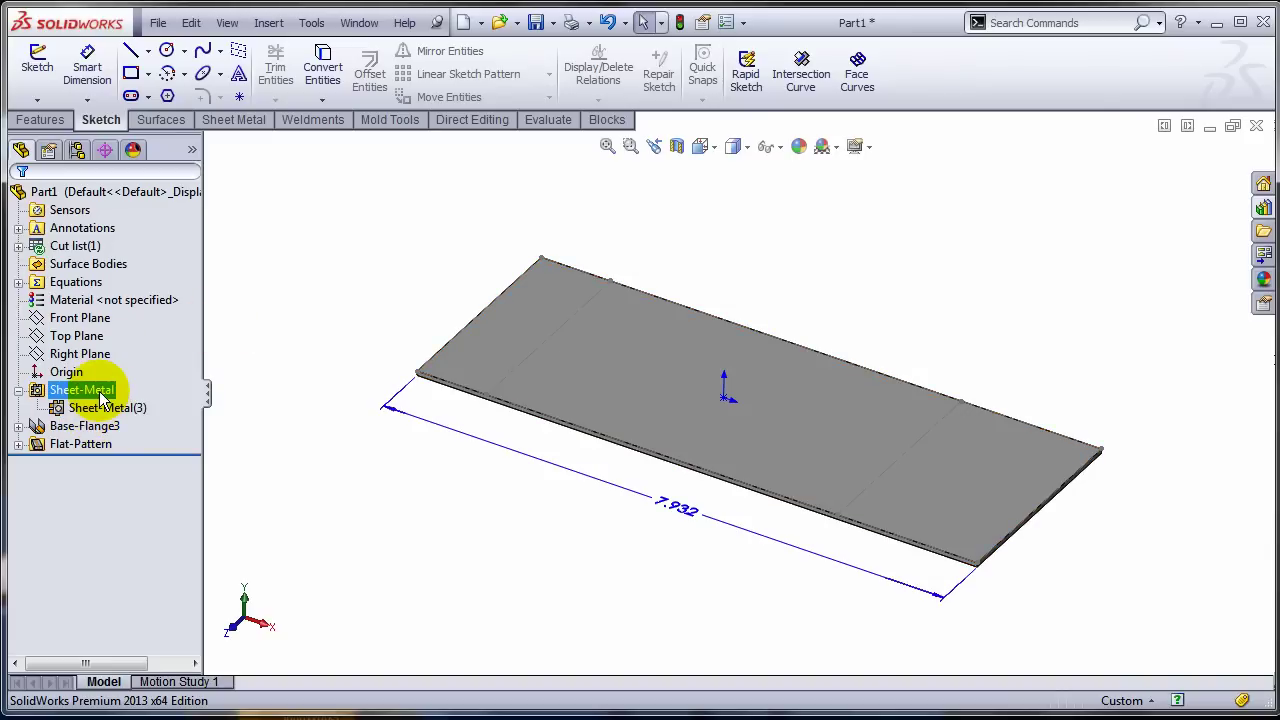
{"action": "left_click", "coordinate": [108, 408]}
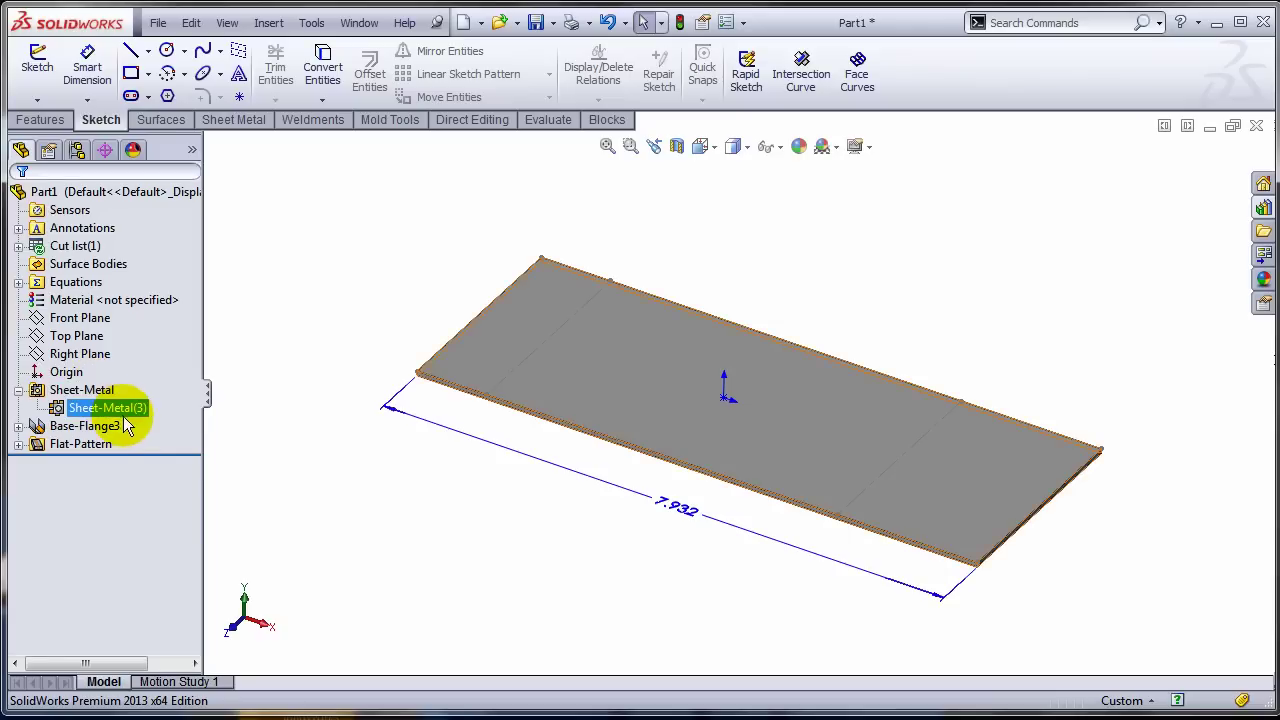
{"action": "left_click", "coordinate": [331, 426]}
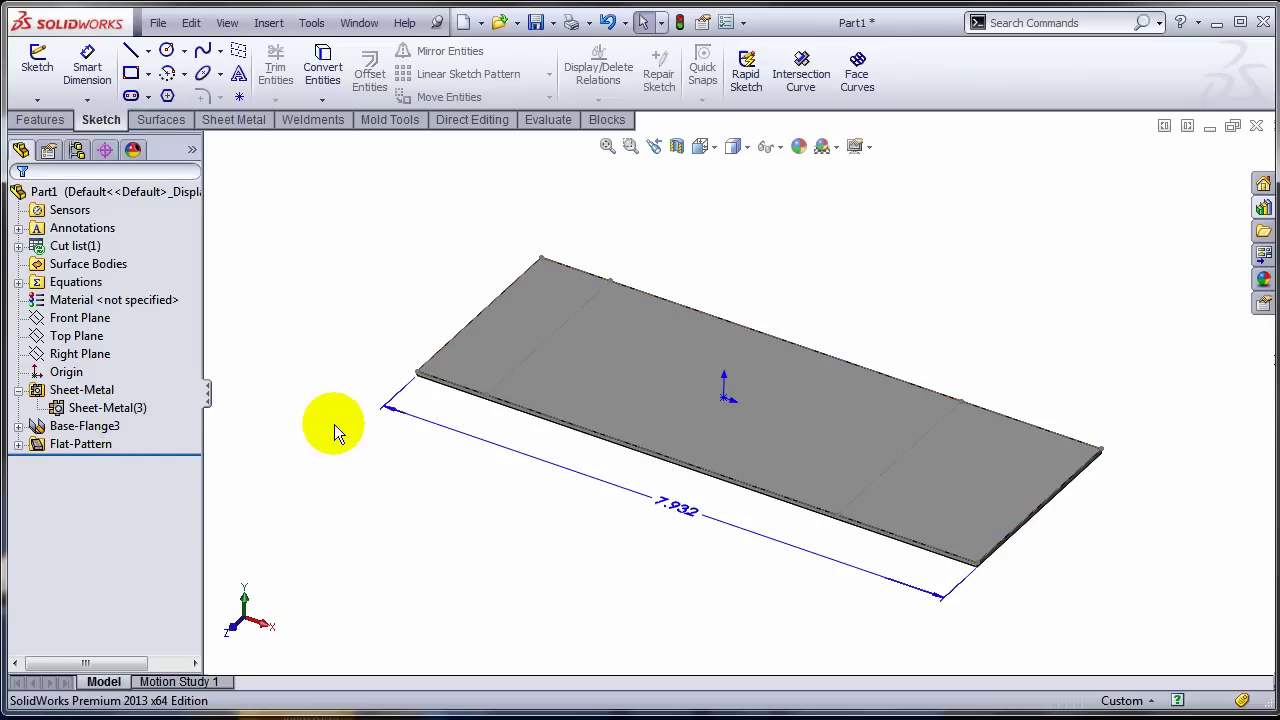